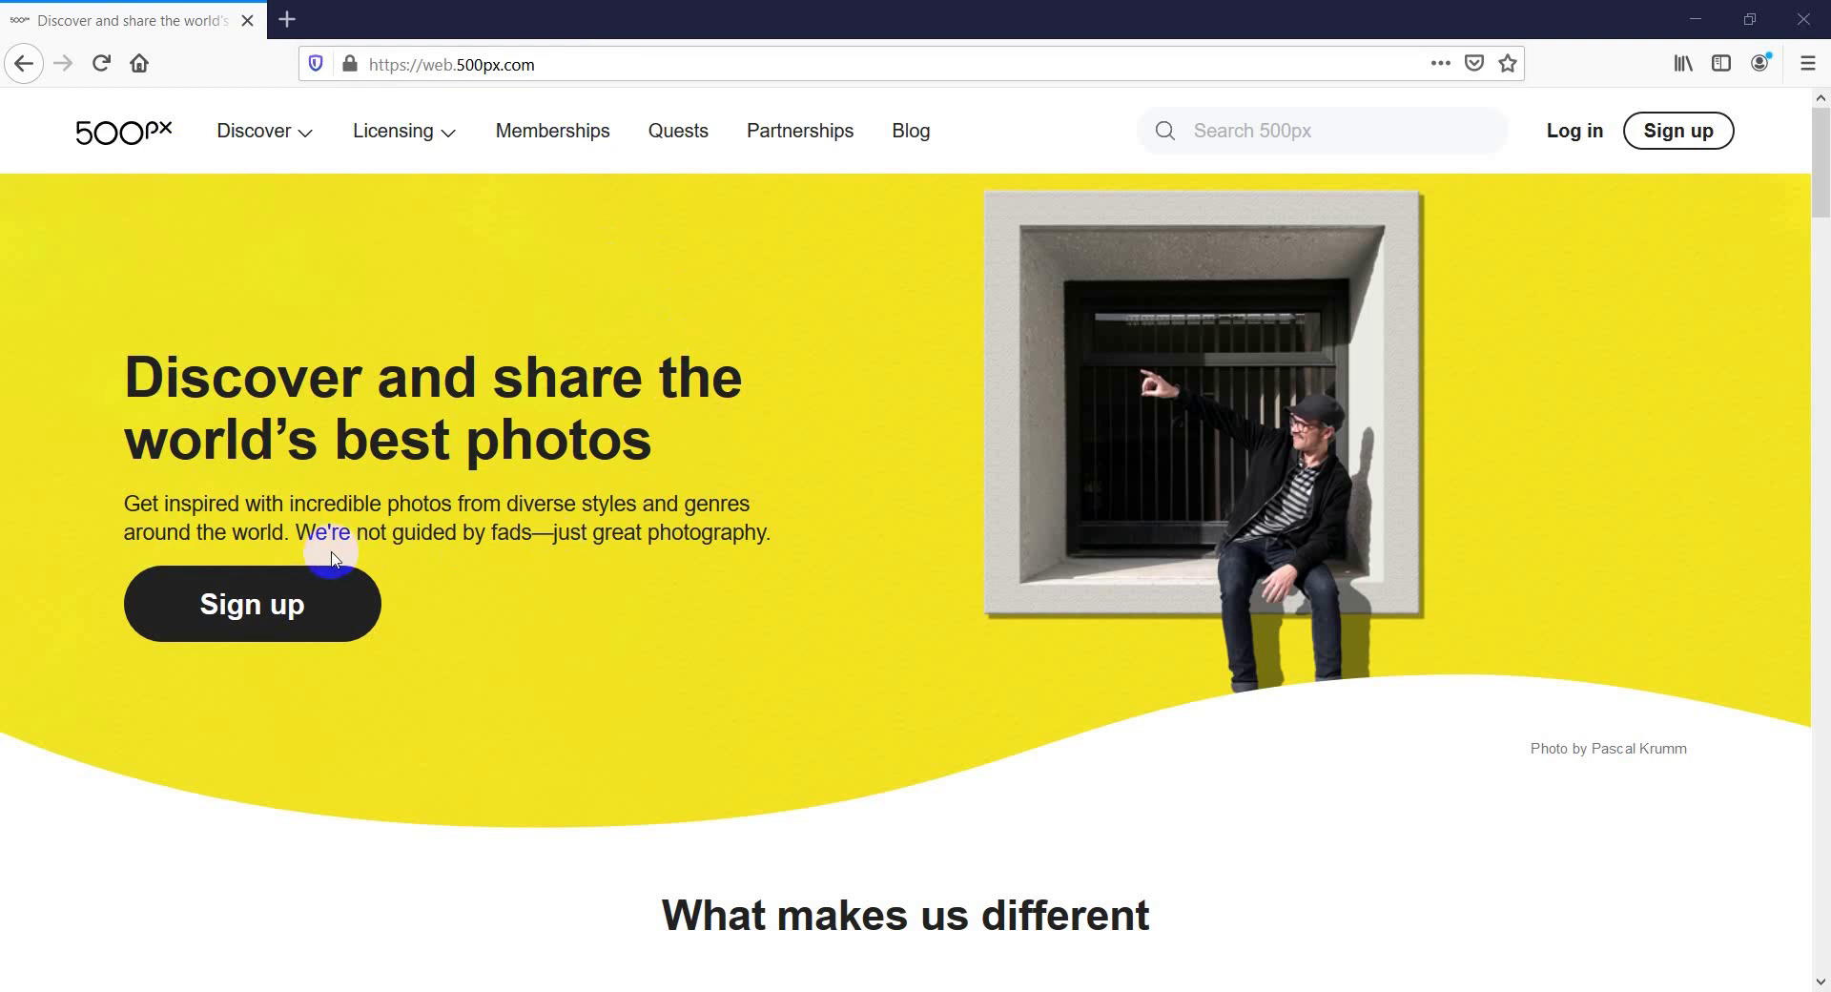
scroll(678, 495, down, 1)
scroll(674, 497, down, 5)
scroll(674, 497, down, 2)
scroll(674, 497, down, 5)
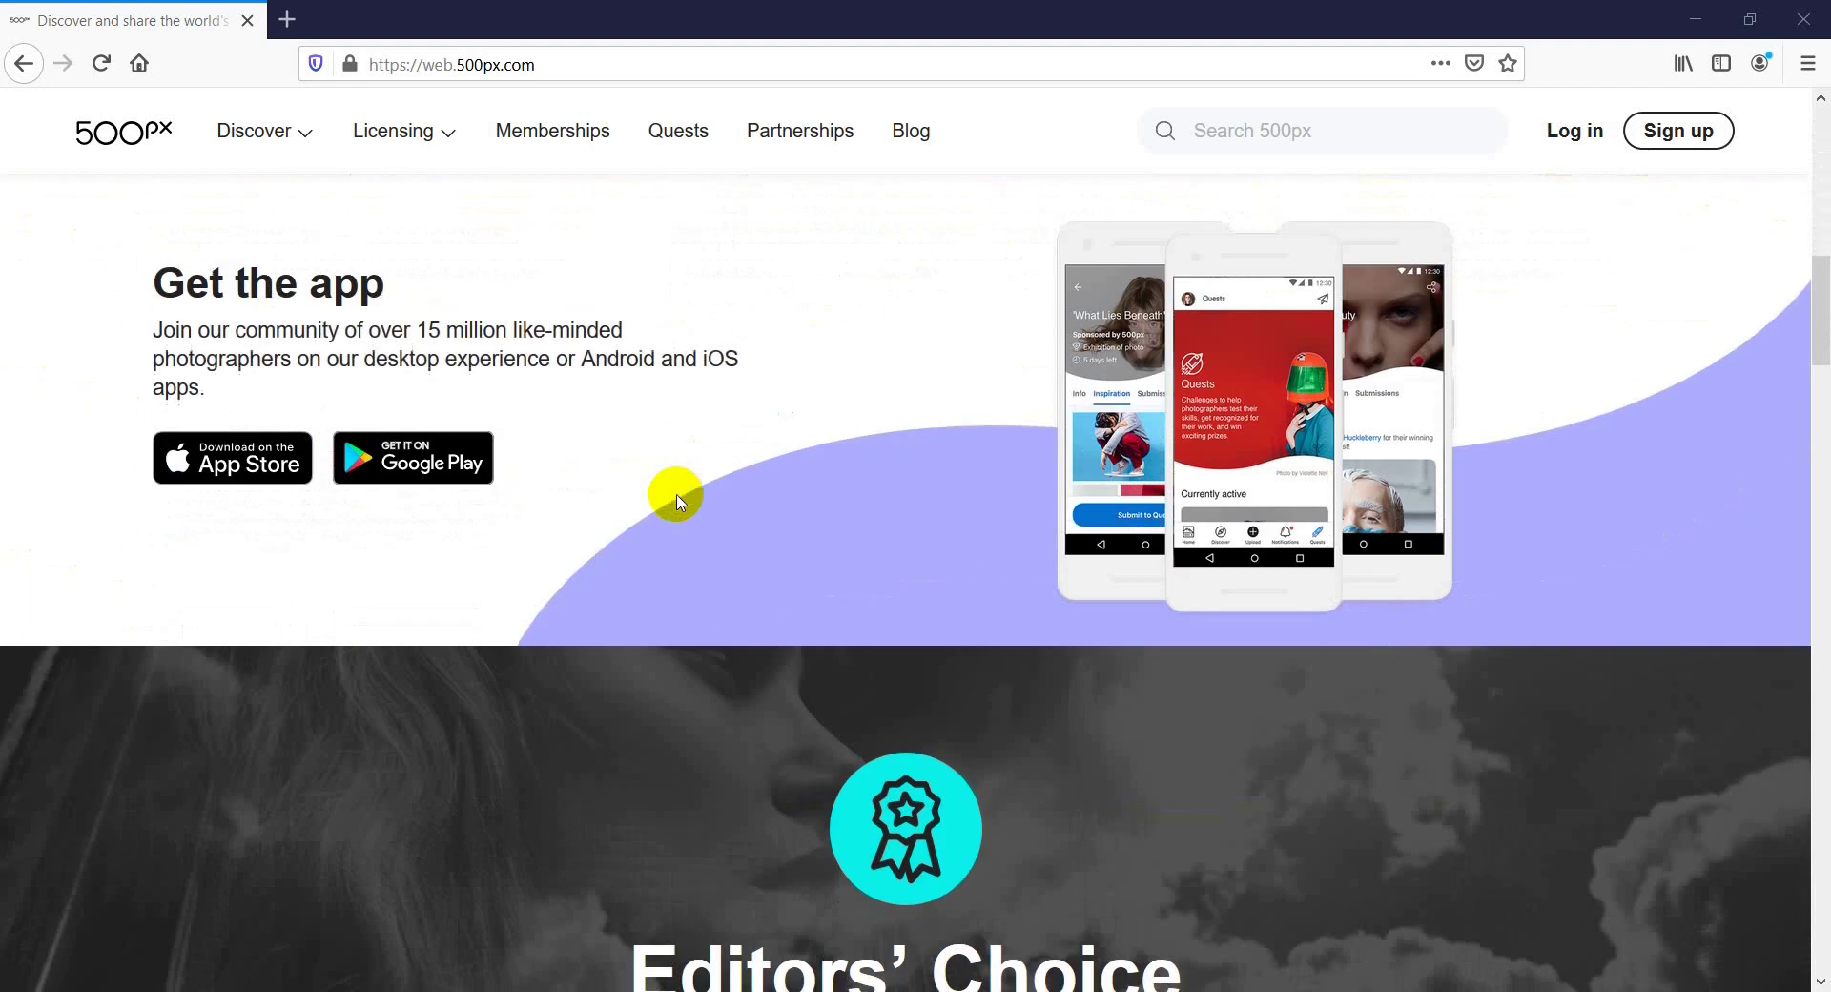
scroll(672, 496, up, 2)
scroll(665, 497, up, 5)
scroll(665, 497, up, 5)
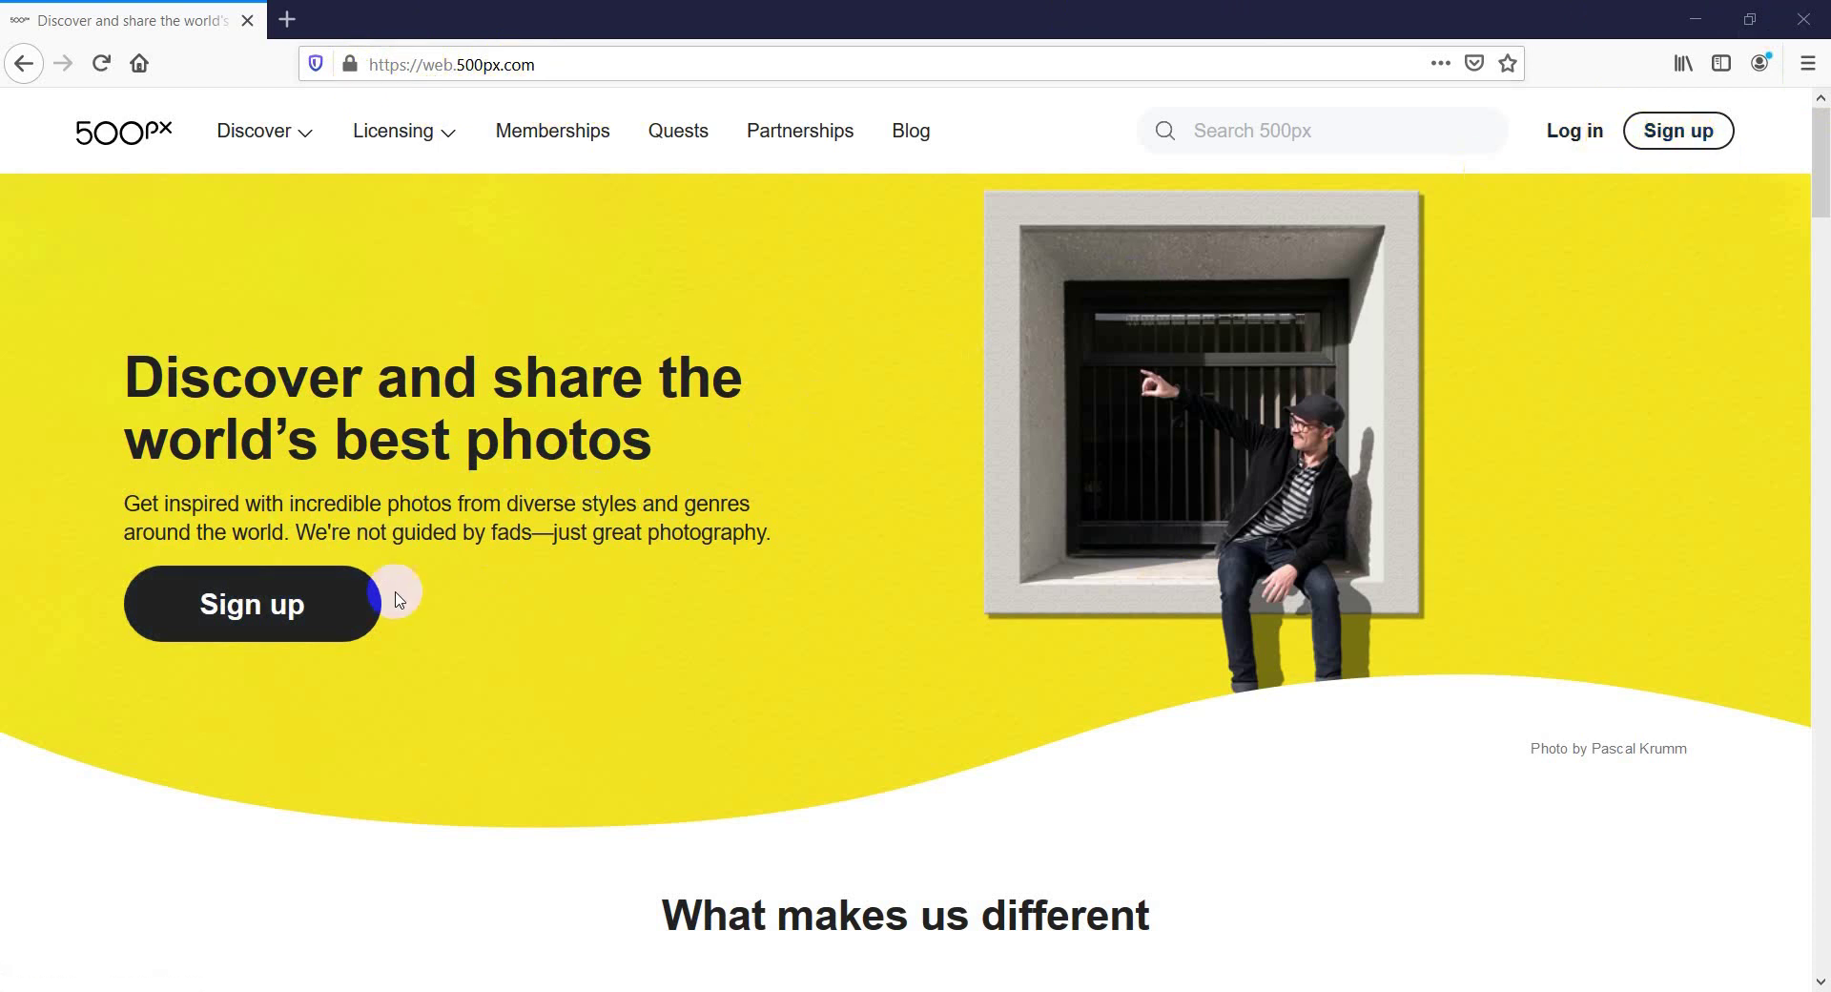
Open the Join 500px sign-up page from the hero banner and choose email registration
click(275, 635)
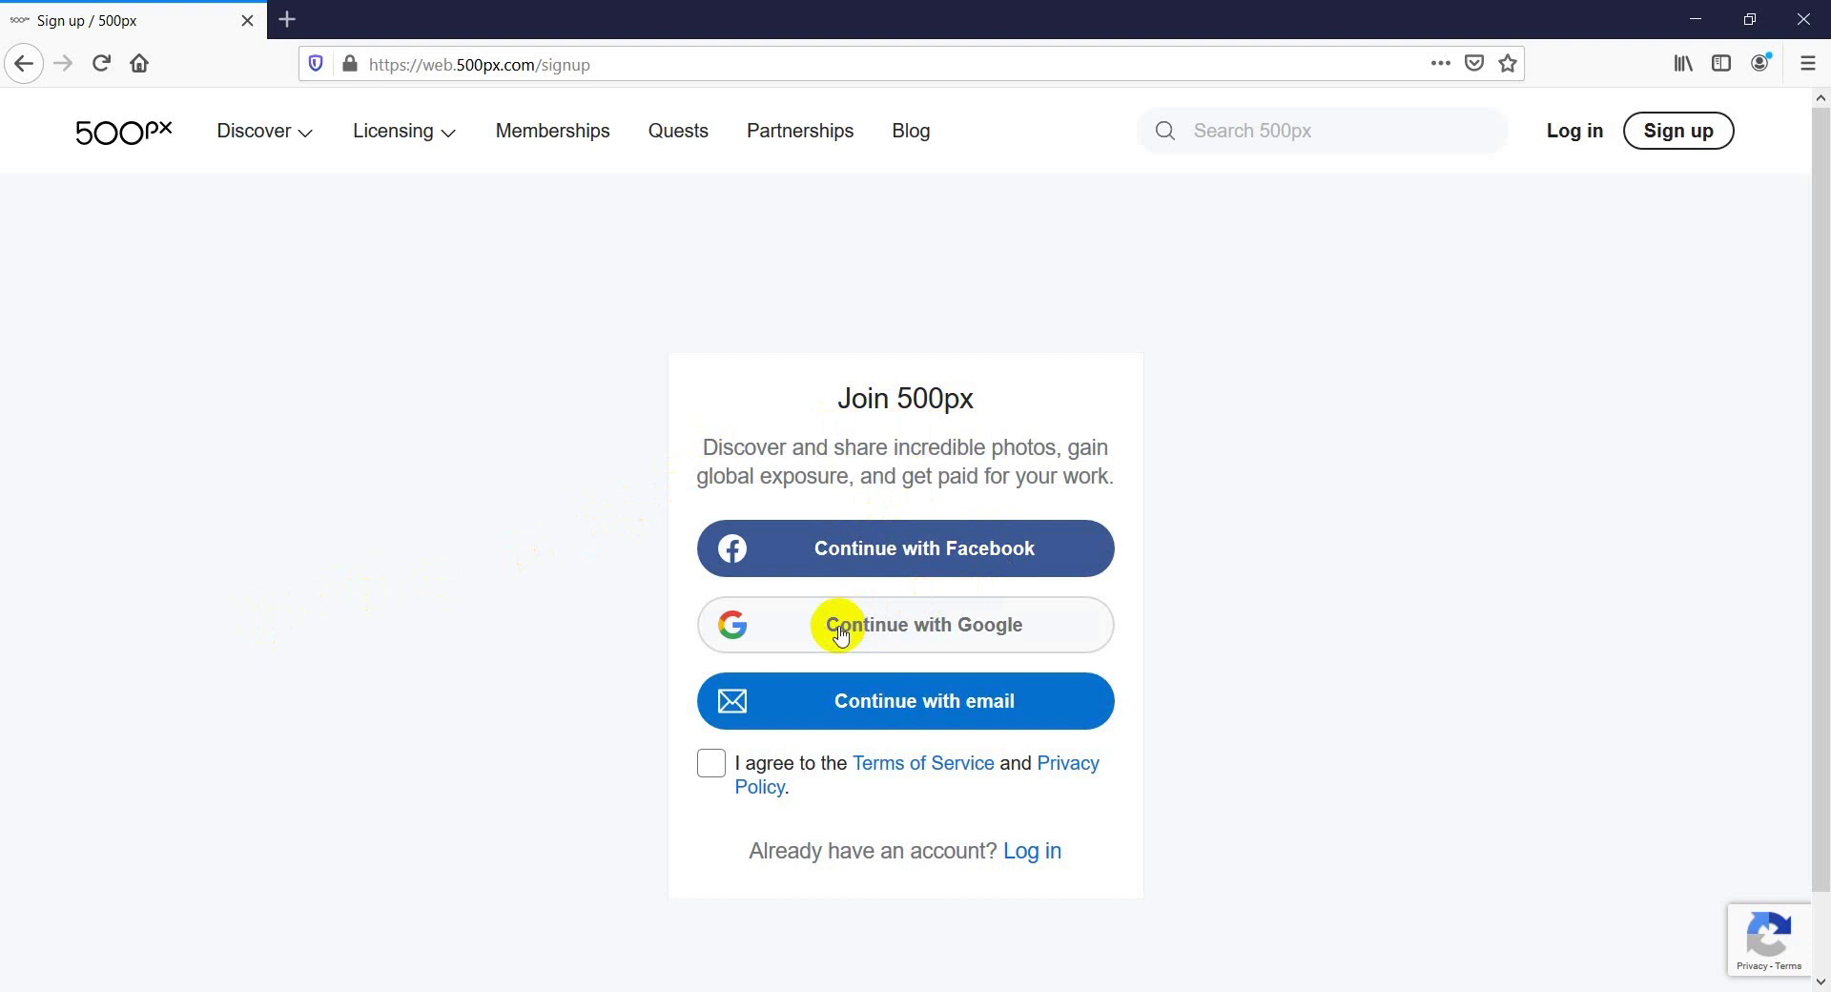
click(799, 706)
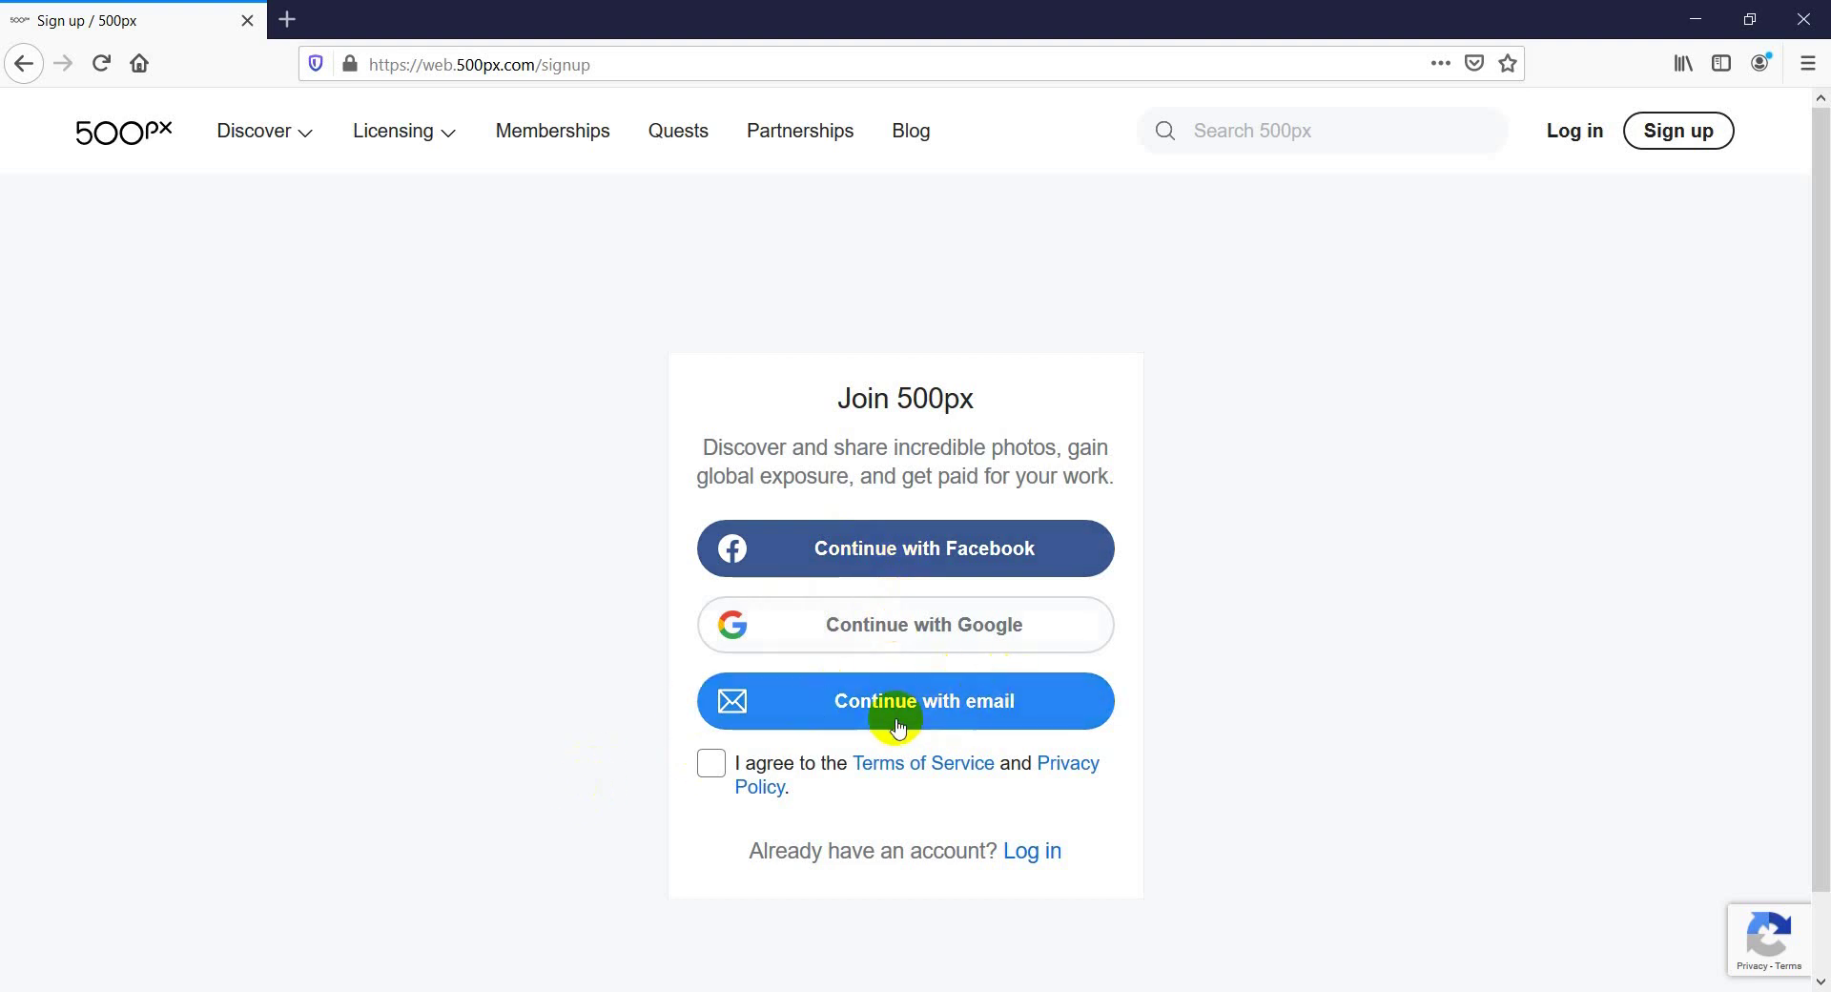
Agree to the Terms of Service and Privacy Policy, then continue to the email form's Email field
click(850, 713)
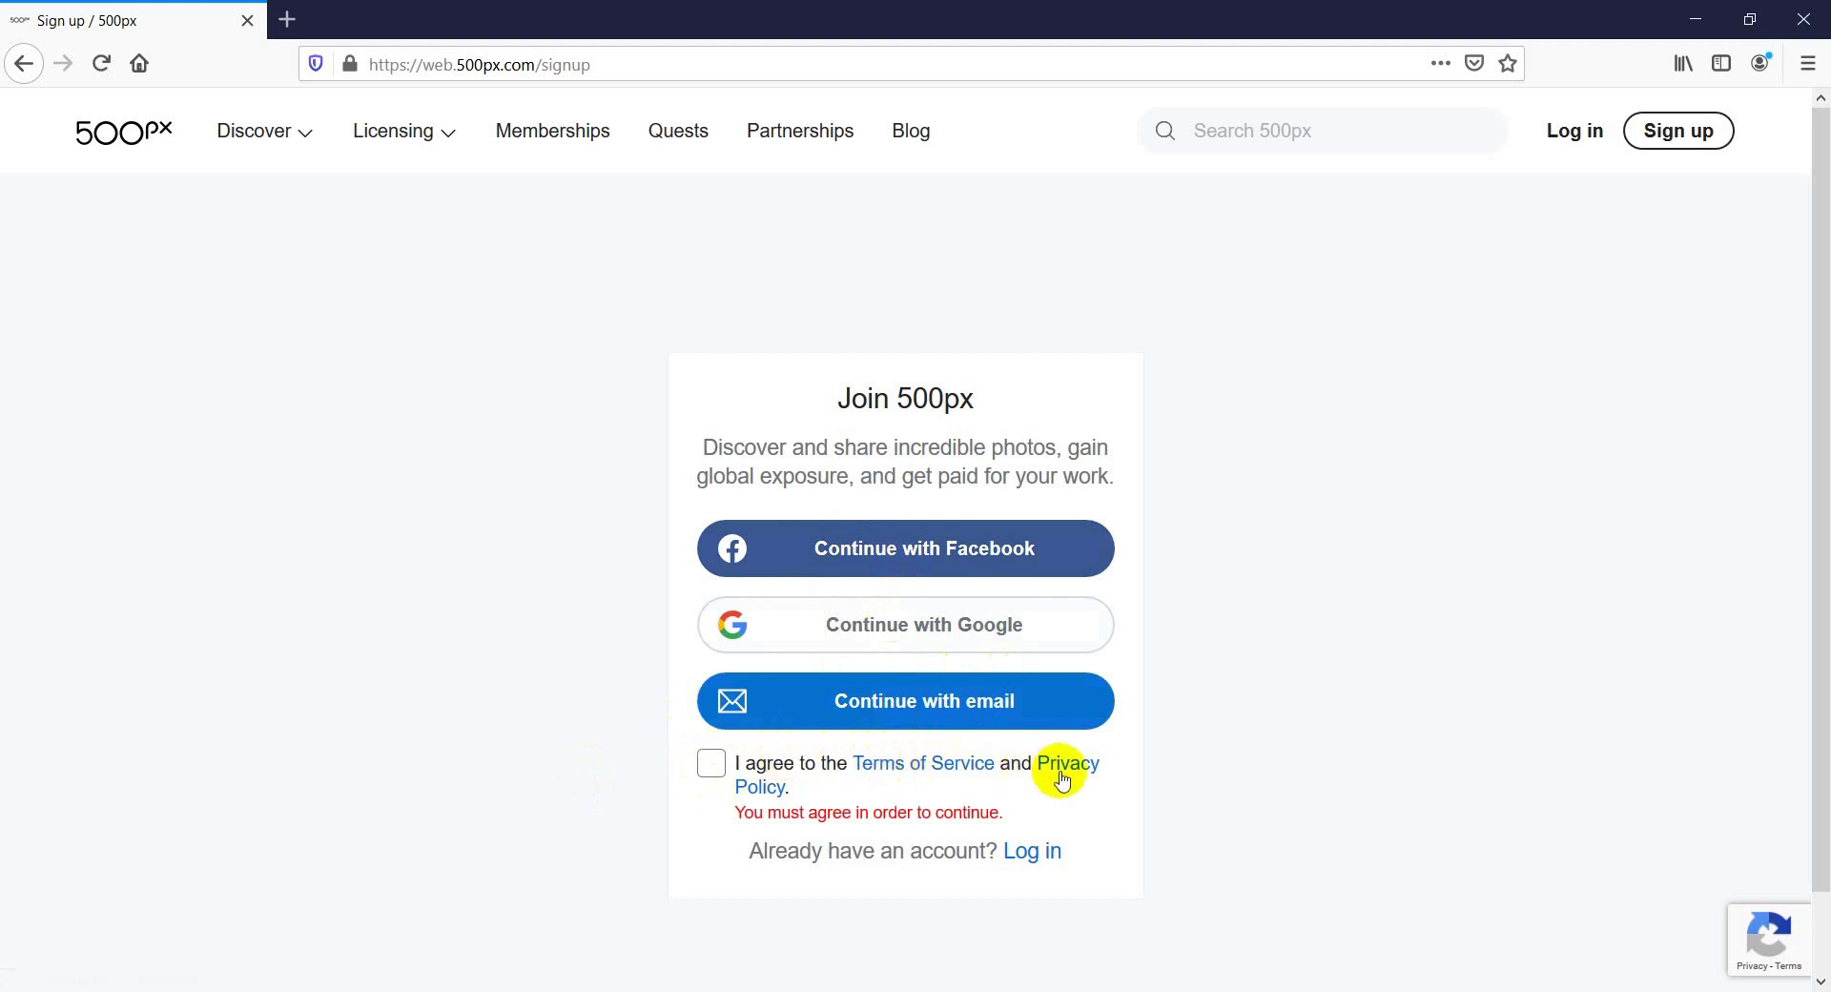
click(708, 768)
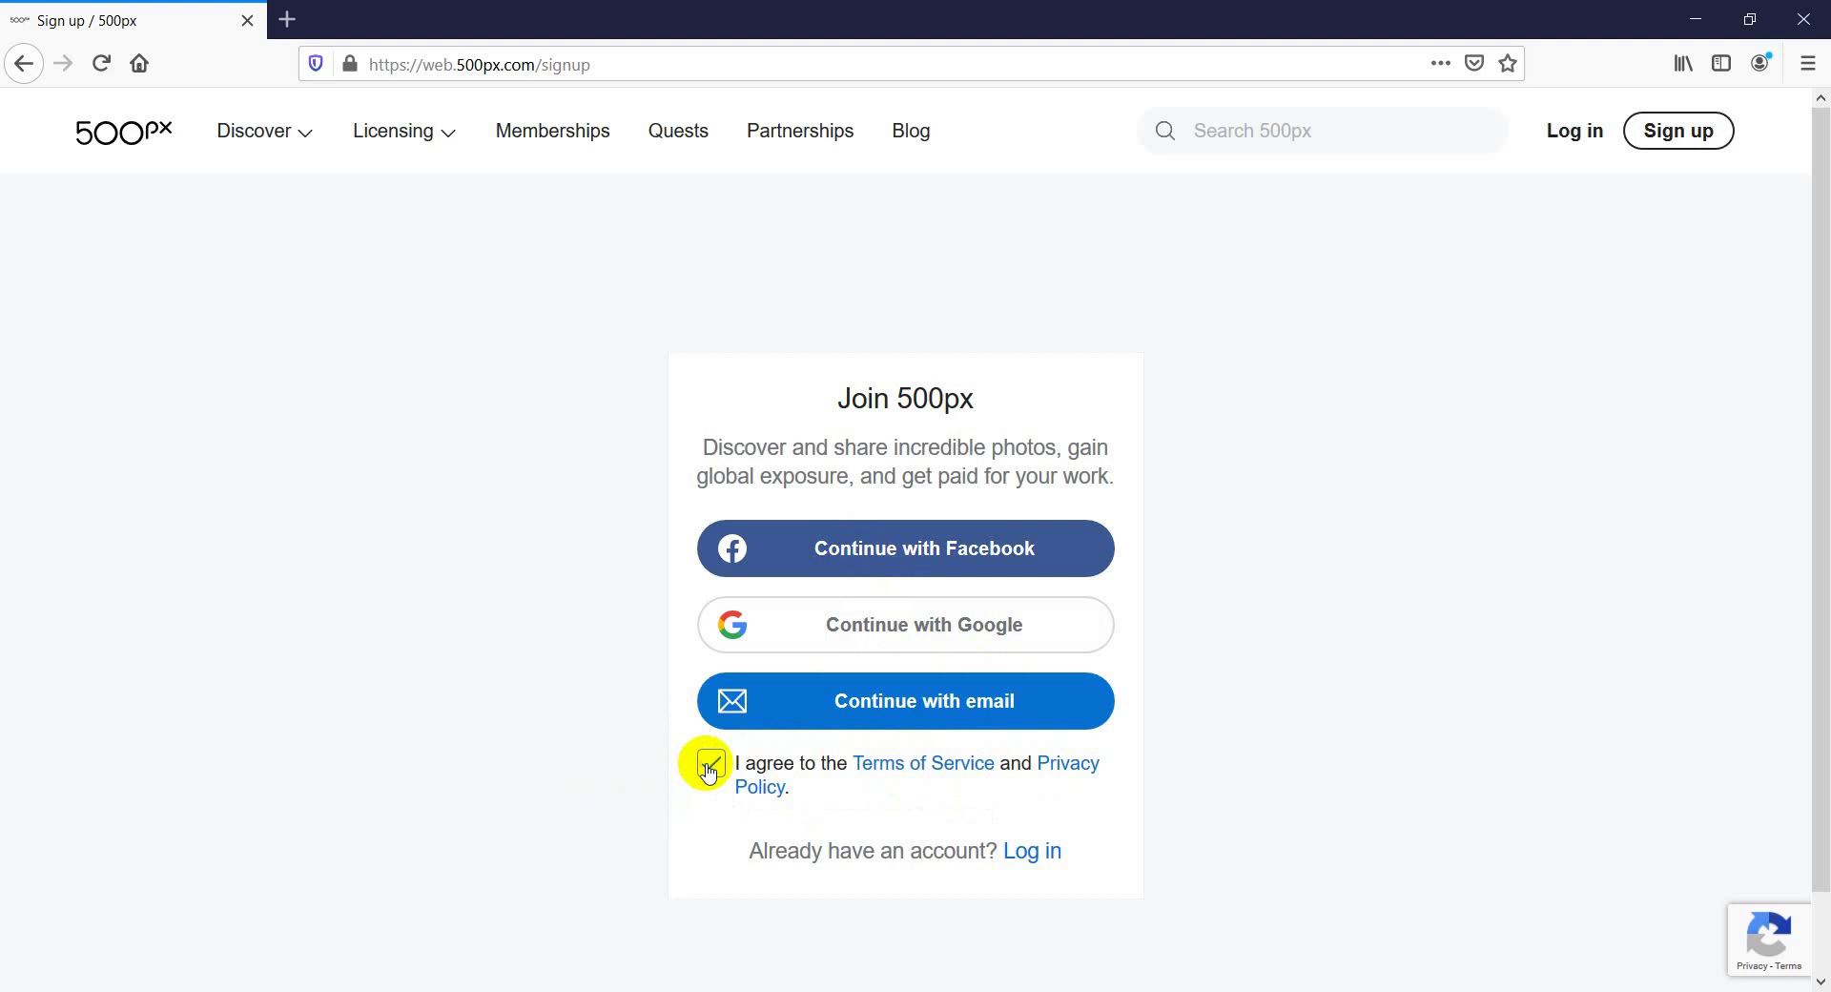
click(849, 706)
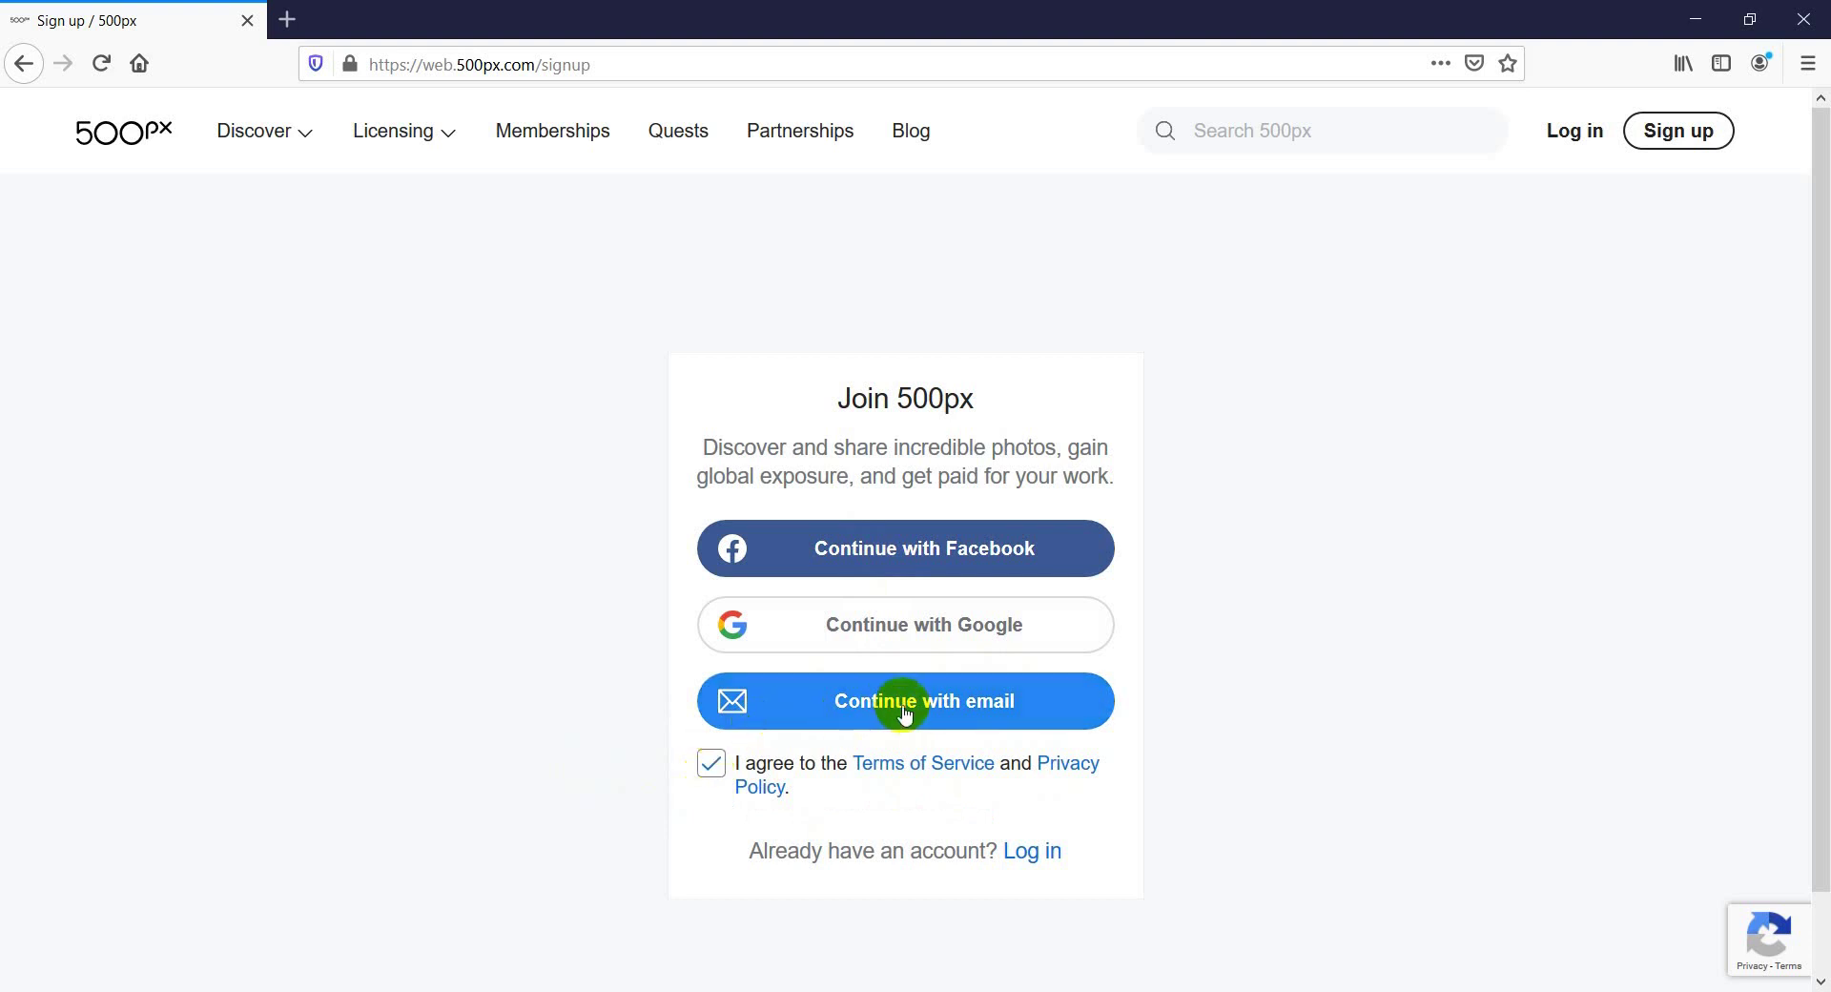
click(764, 561)
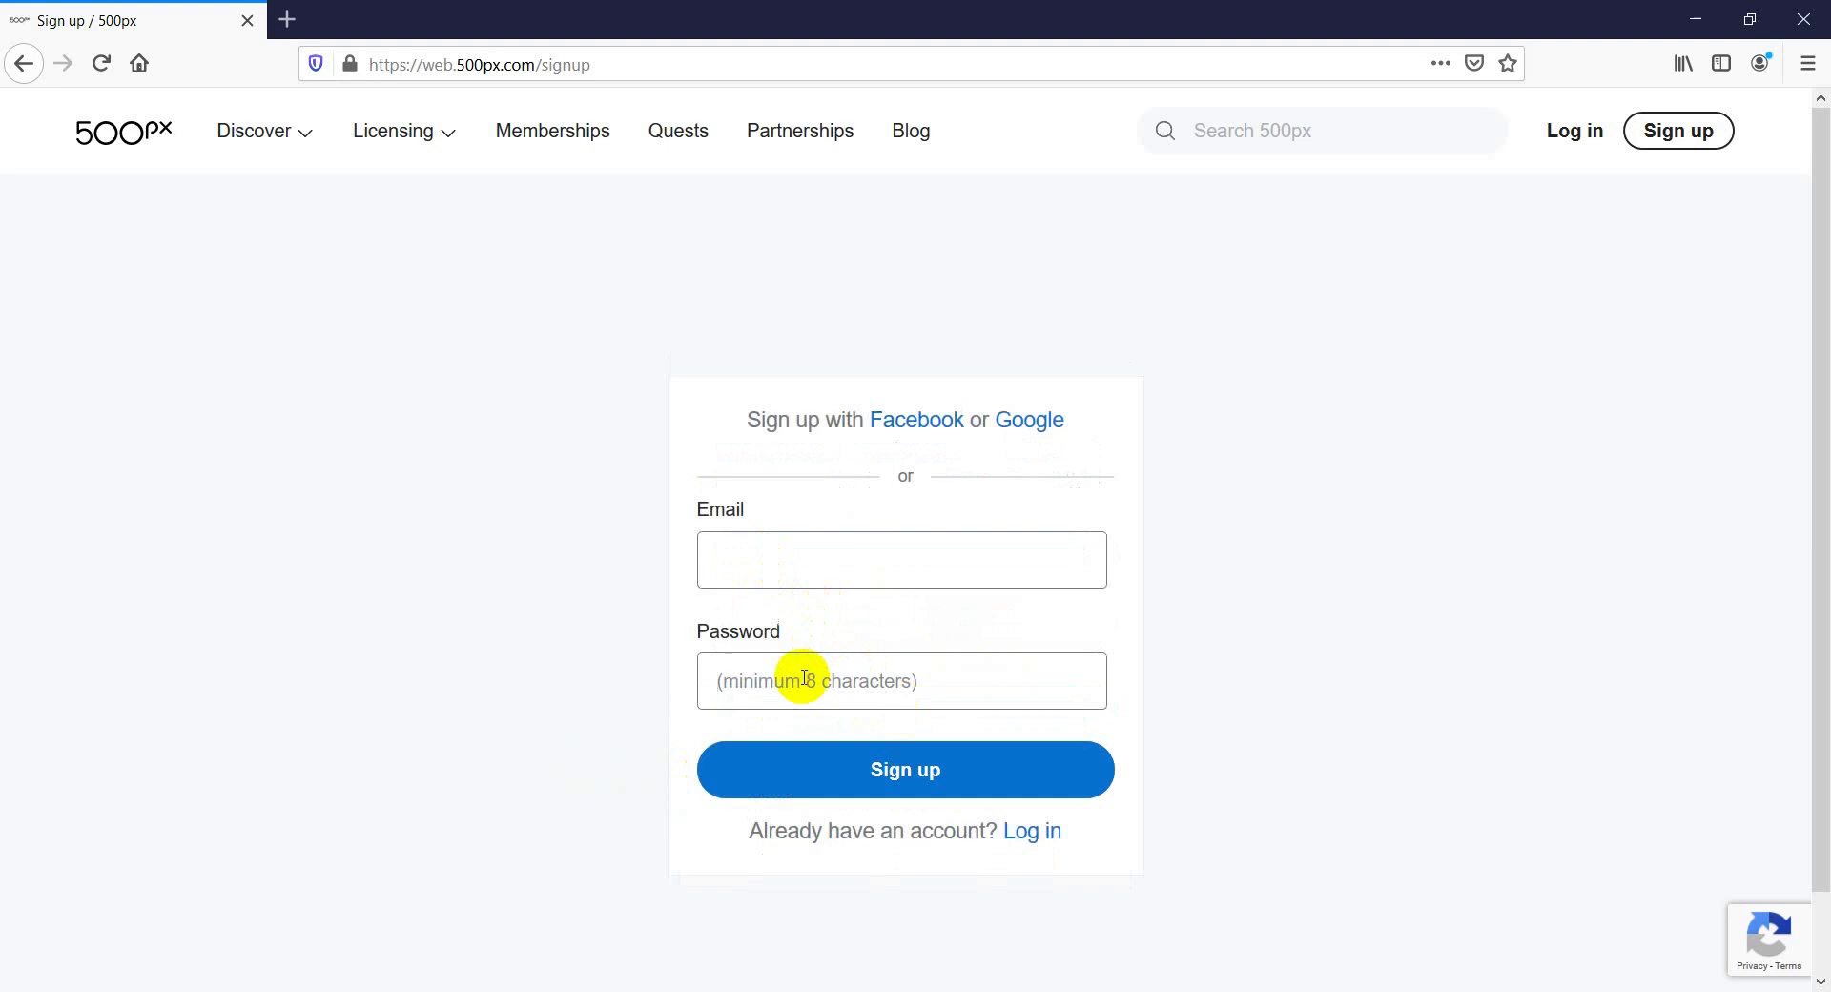
click(937, 780)
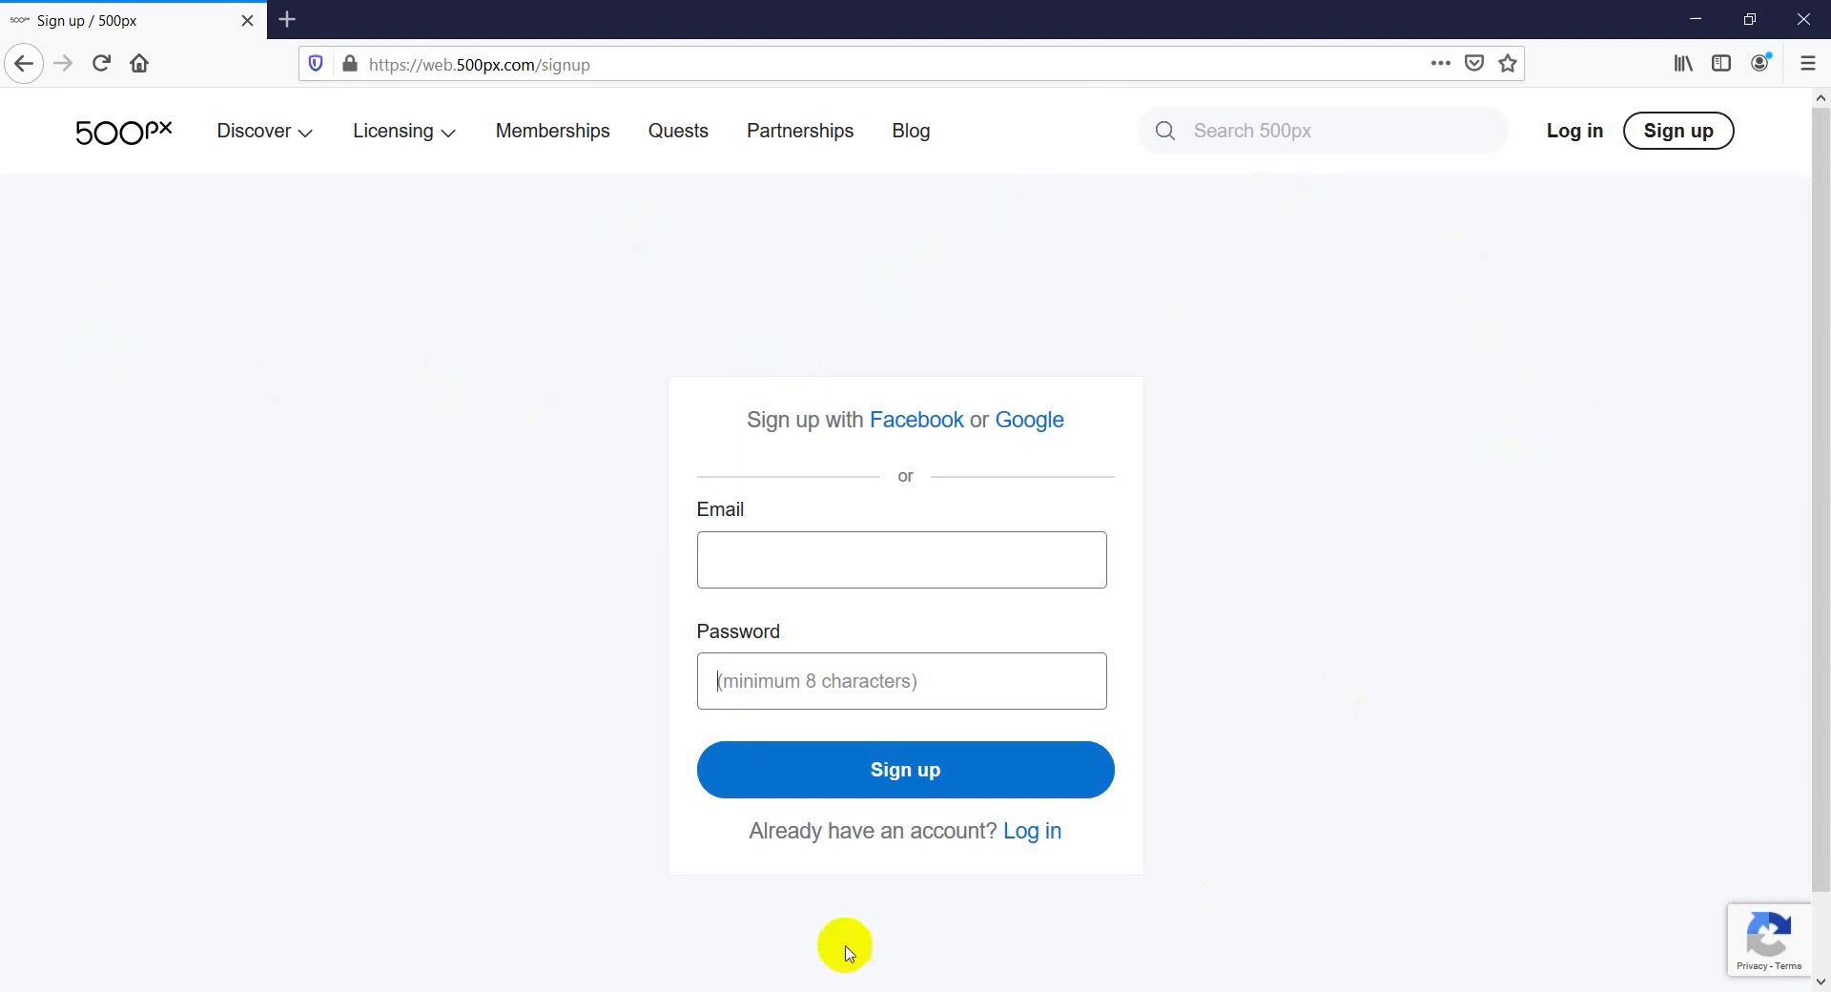
mouse_move(680, 990)
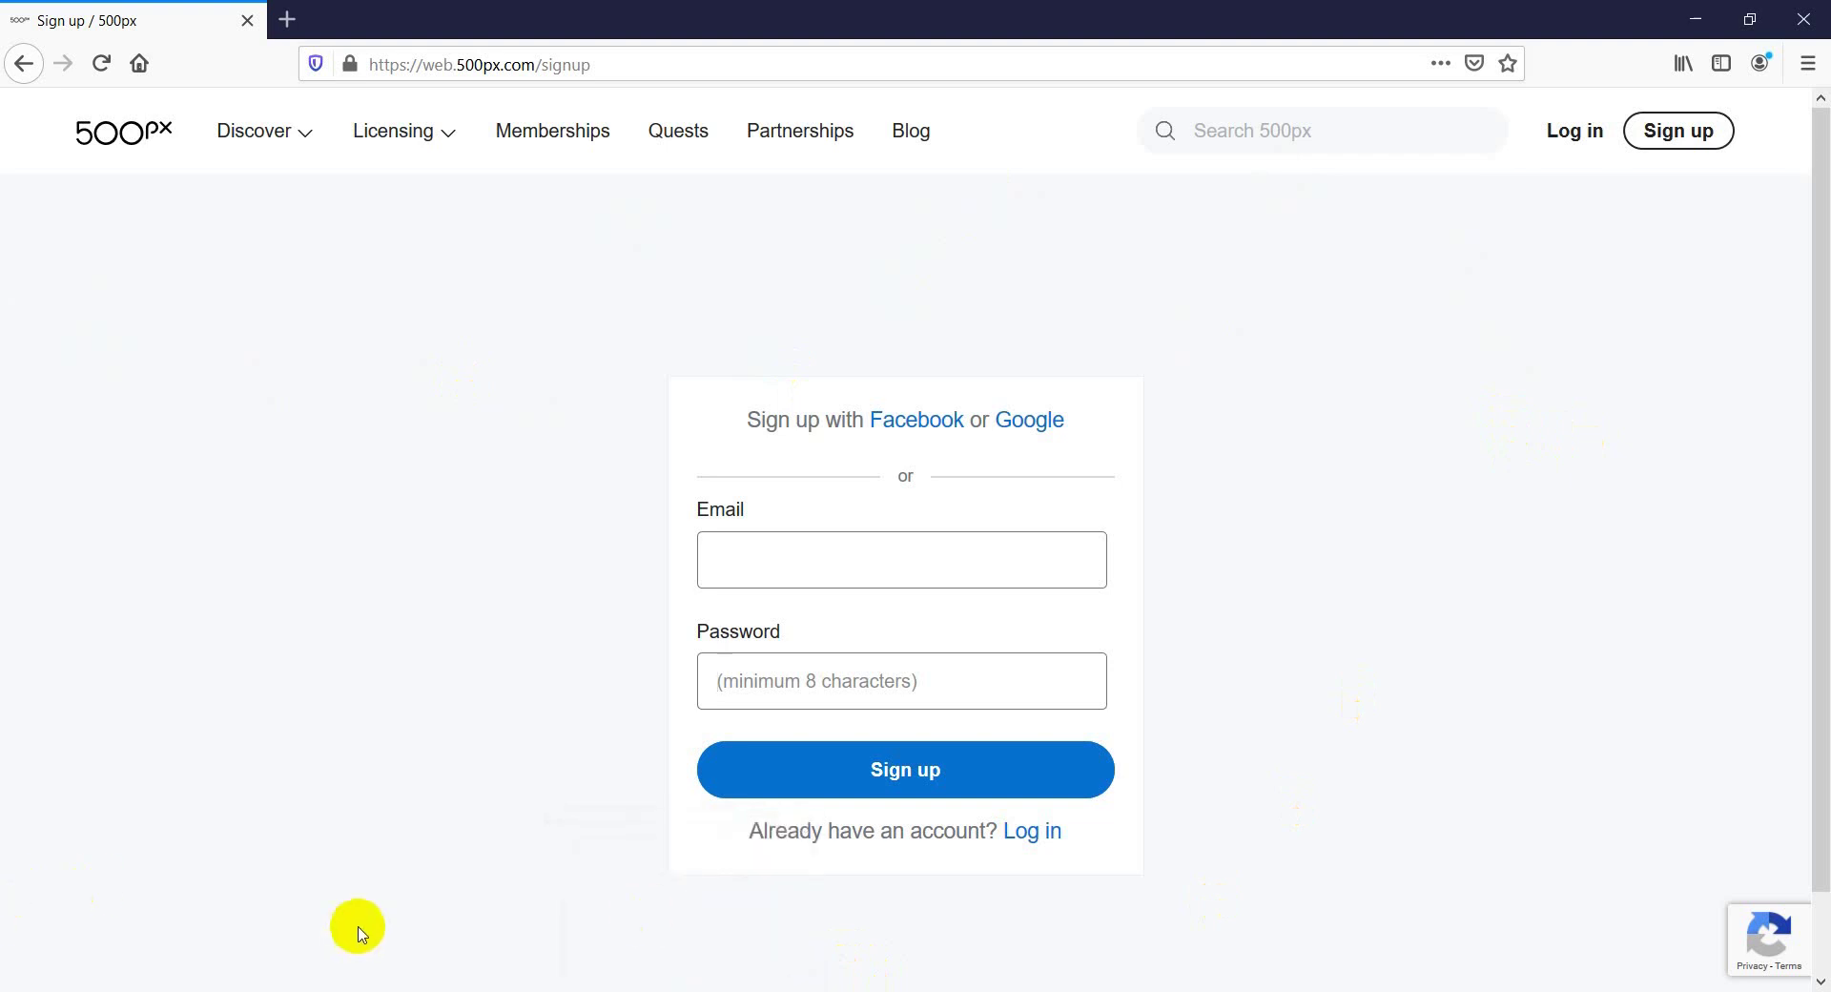
mouse_move(636, 987)
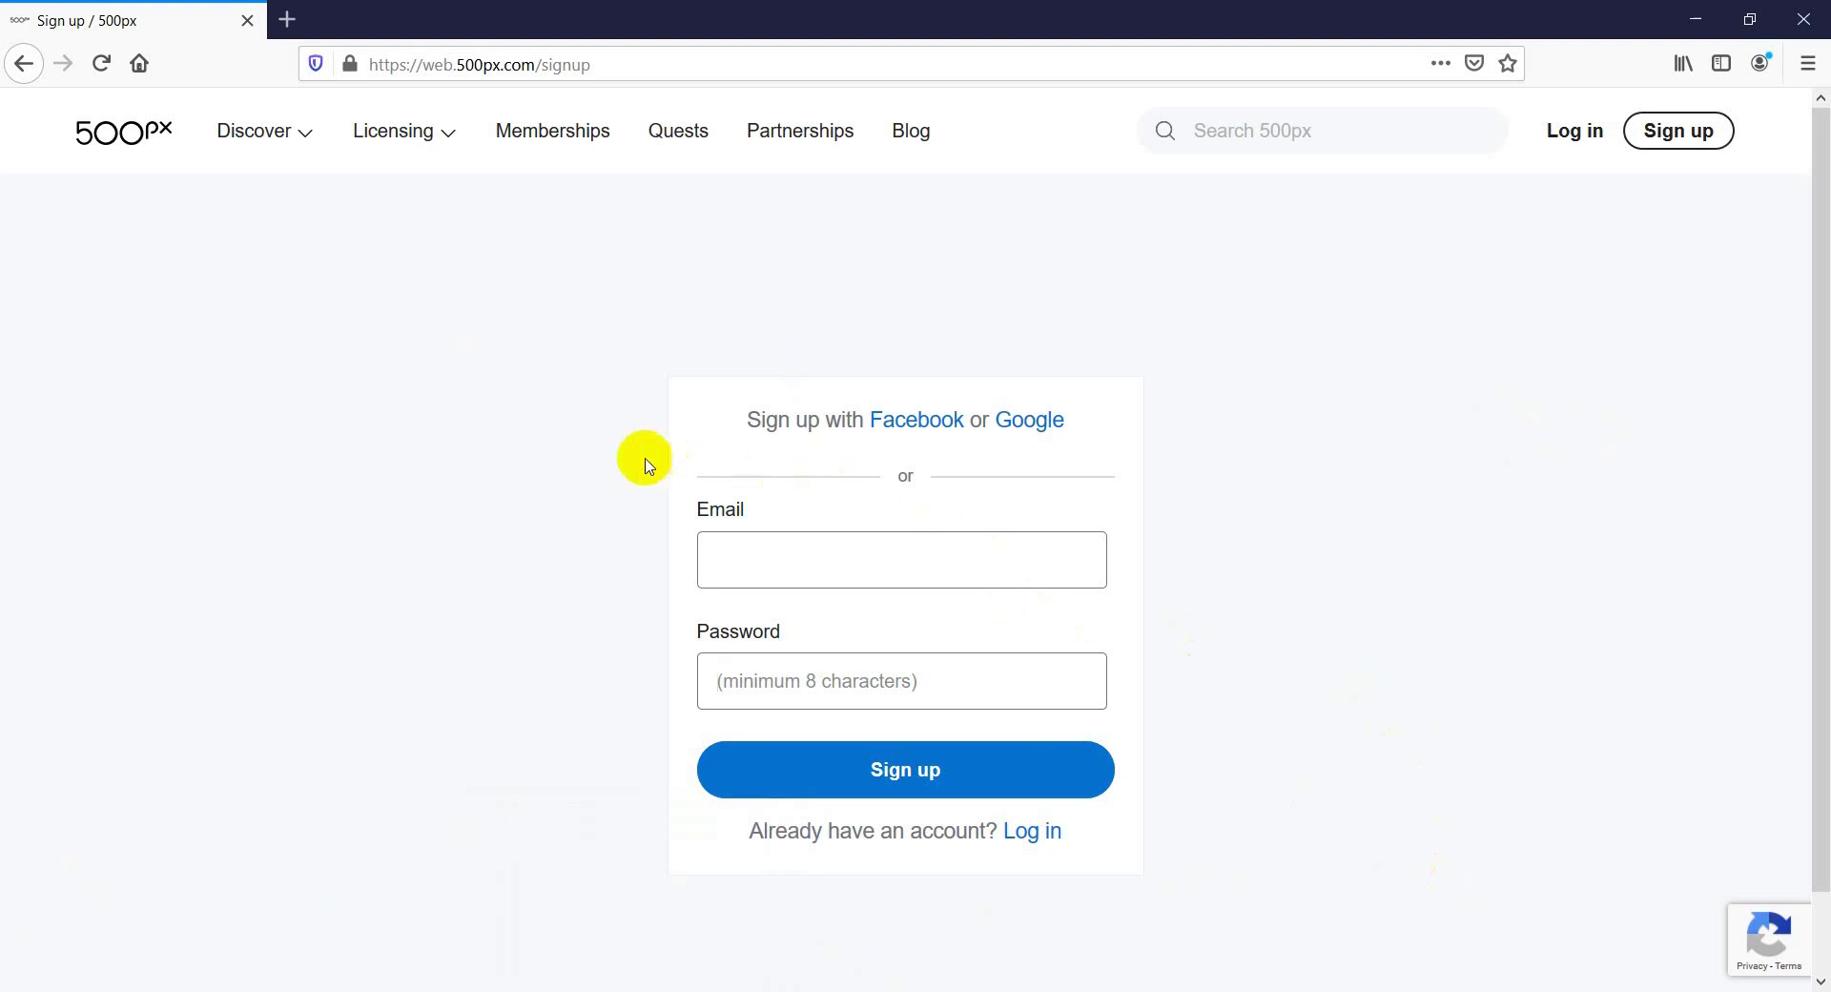
Replace 'signup' in the address bar with the photographer's username to load their profile
click(540, 66)
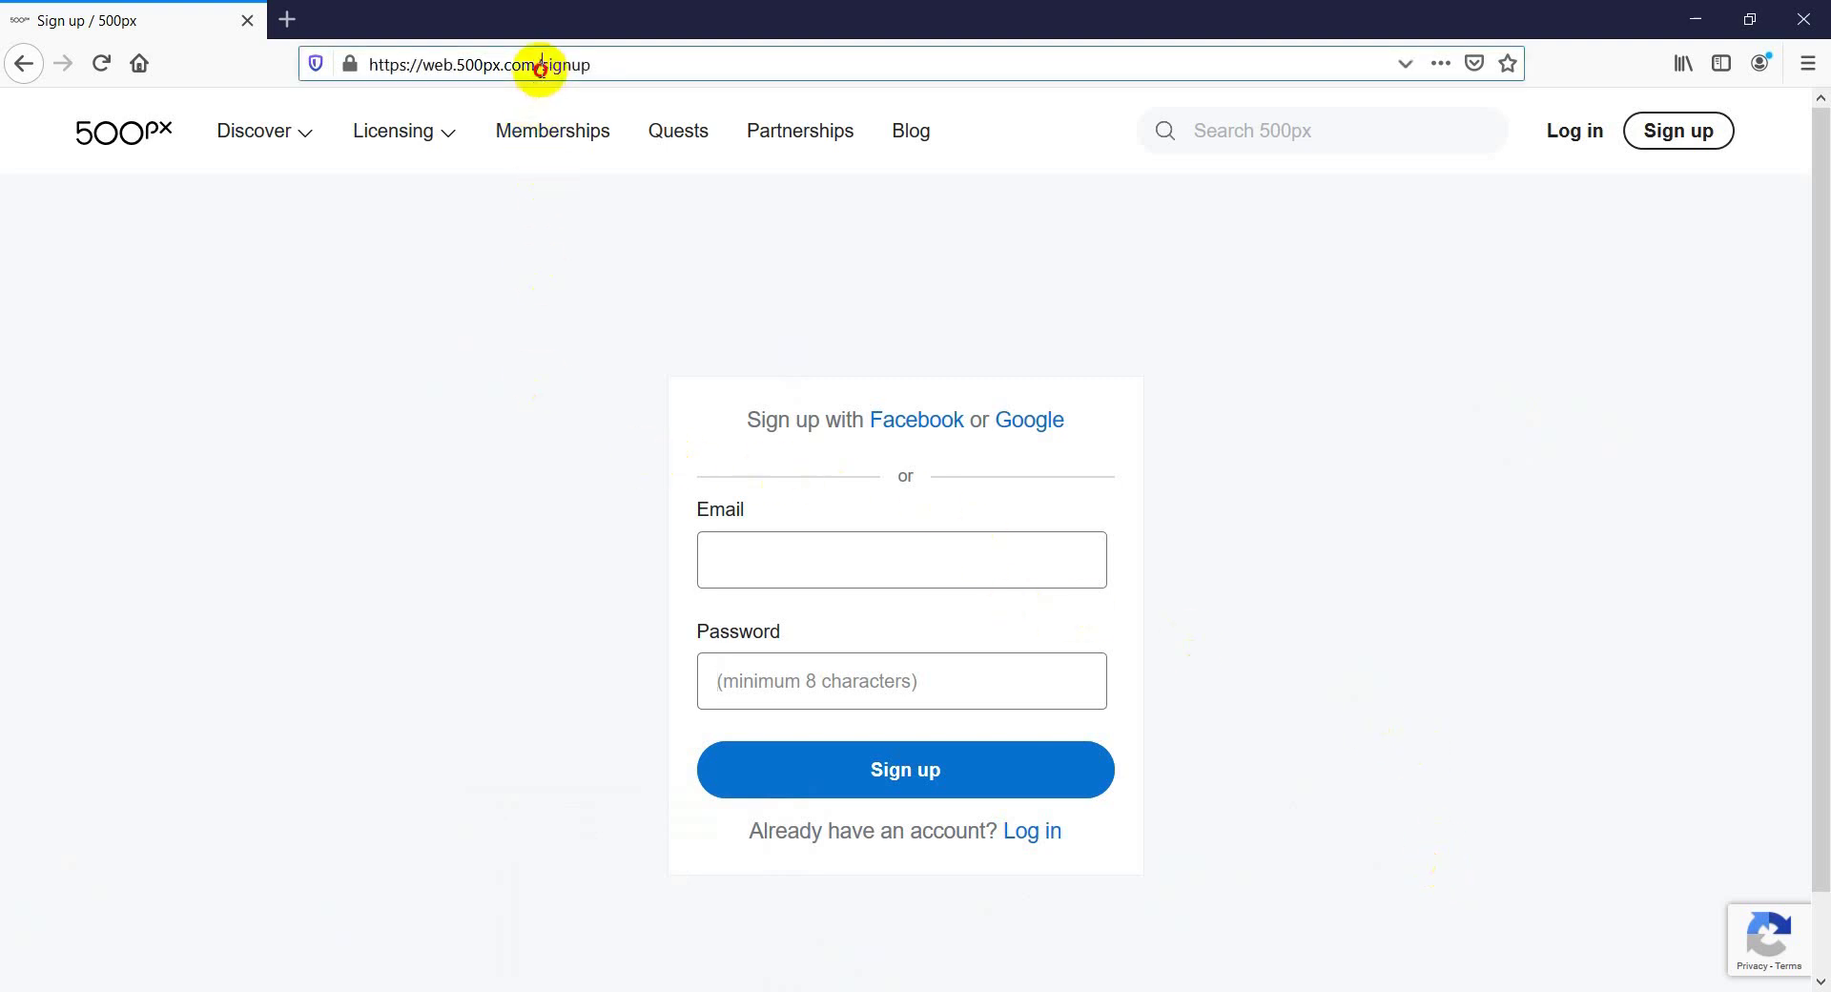
drag(540, 66, 658, 75)
text(shohanaone)
key(Return)
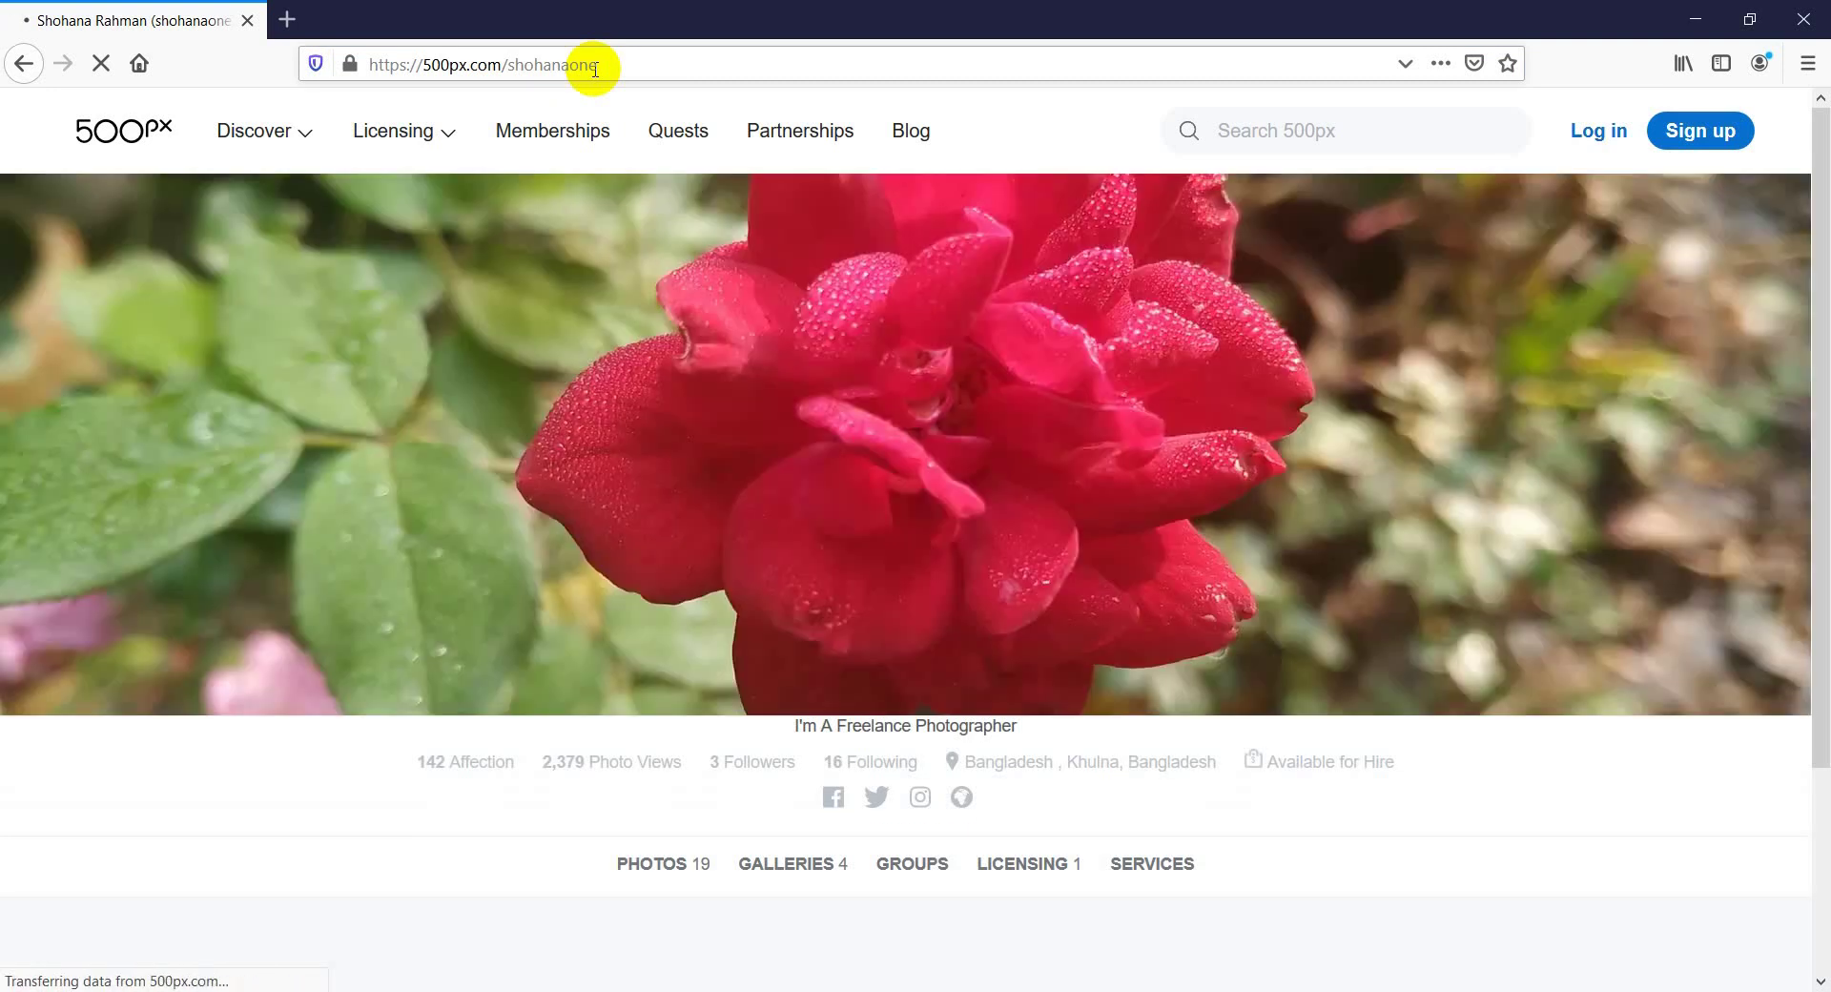
Click through the loaded profile page showing 19 photos, 4 galleries and 1 licensing item
click(1380, 404)
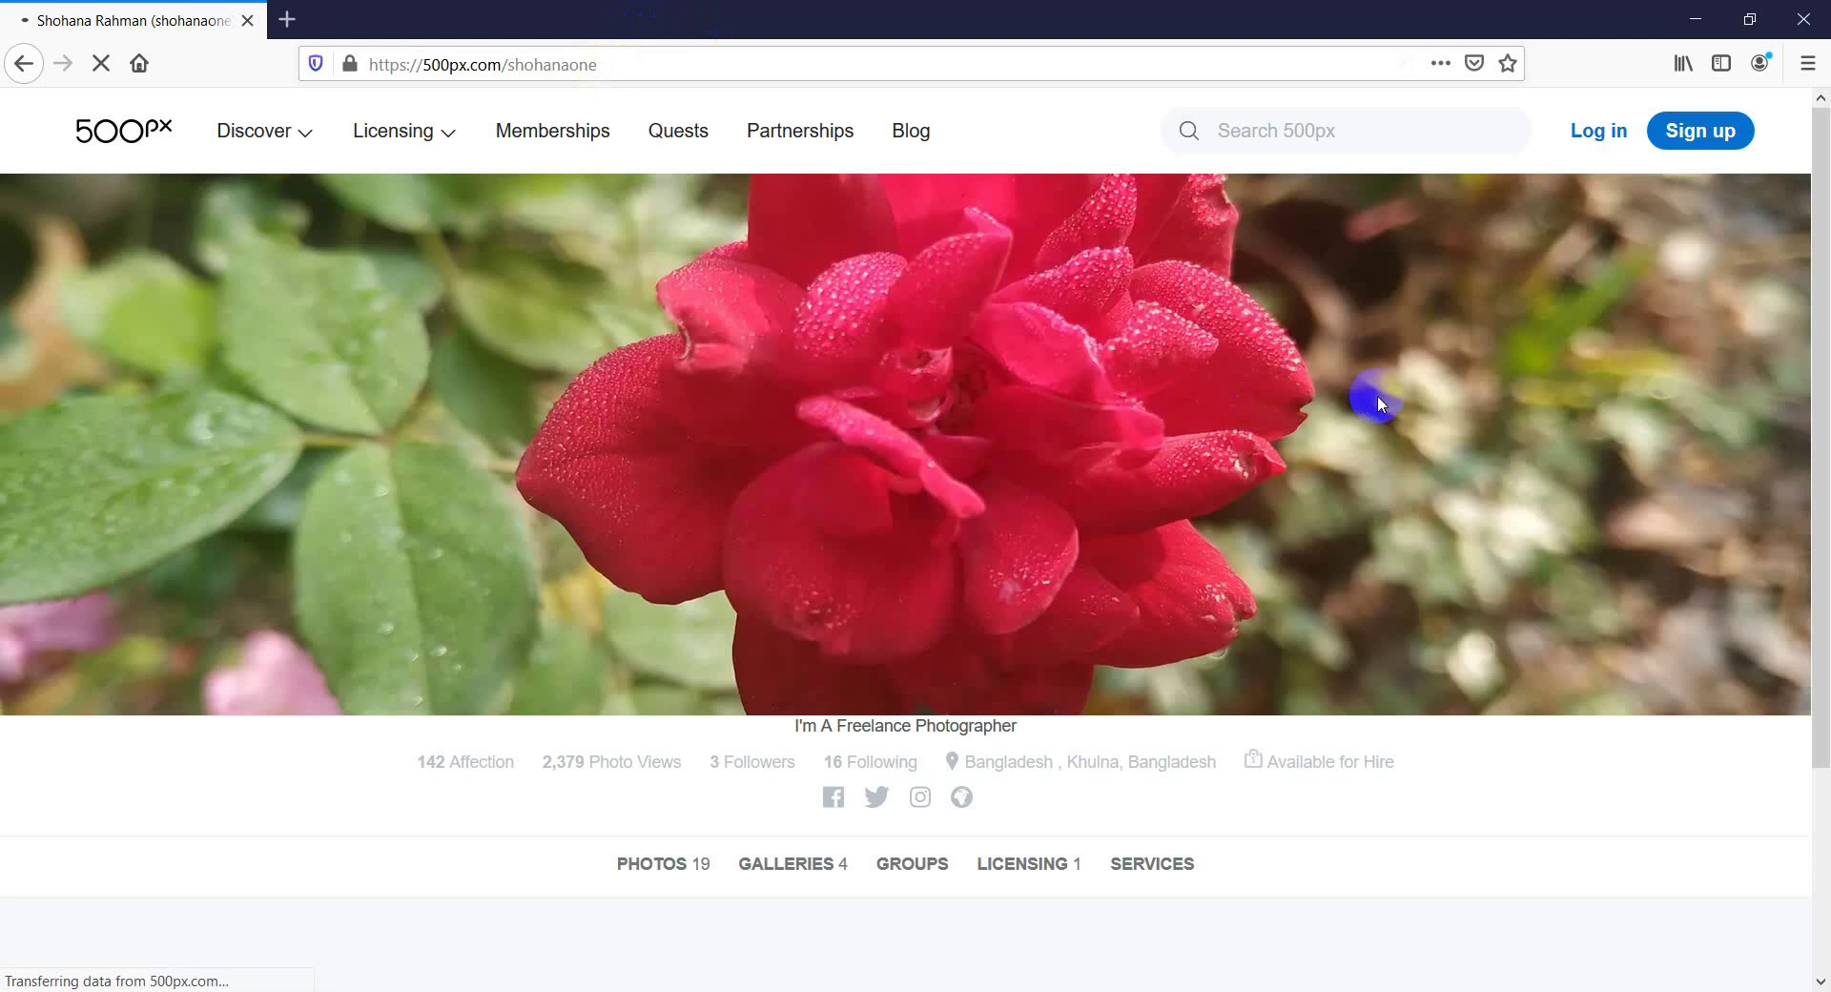
click(1263, 427)
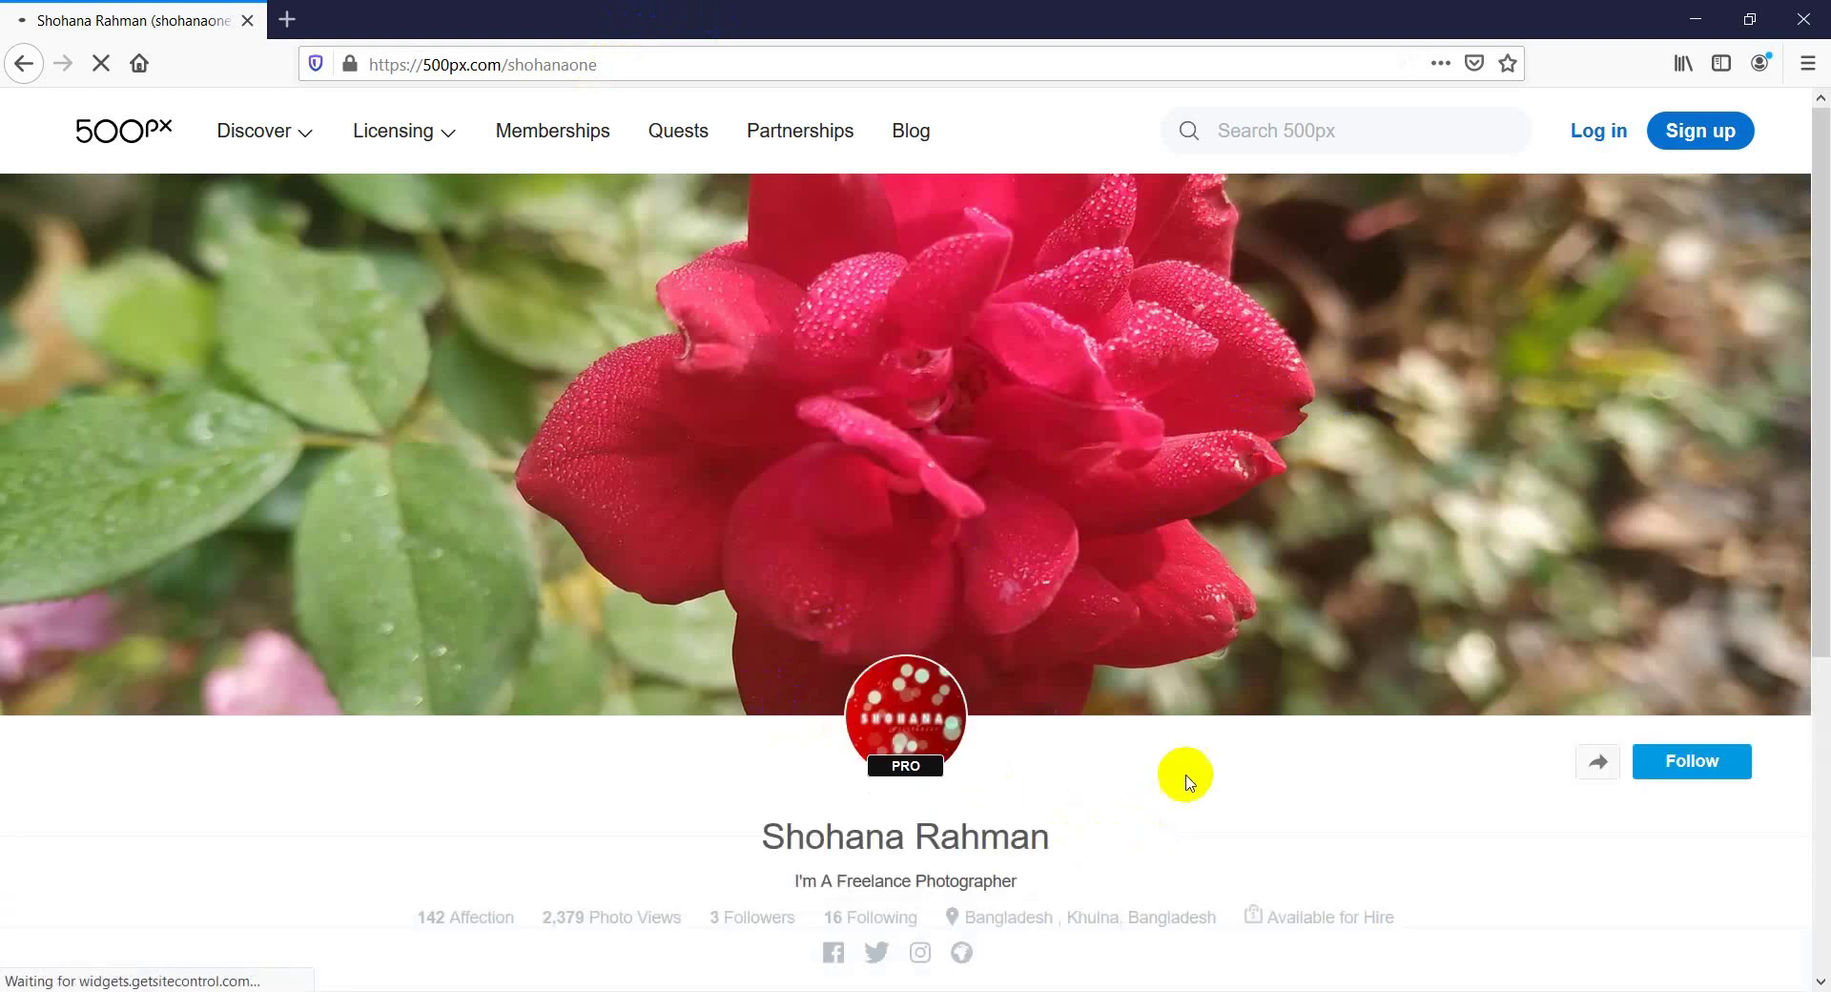
click(1207, 651)
click(921, 412)
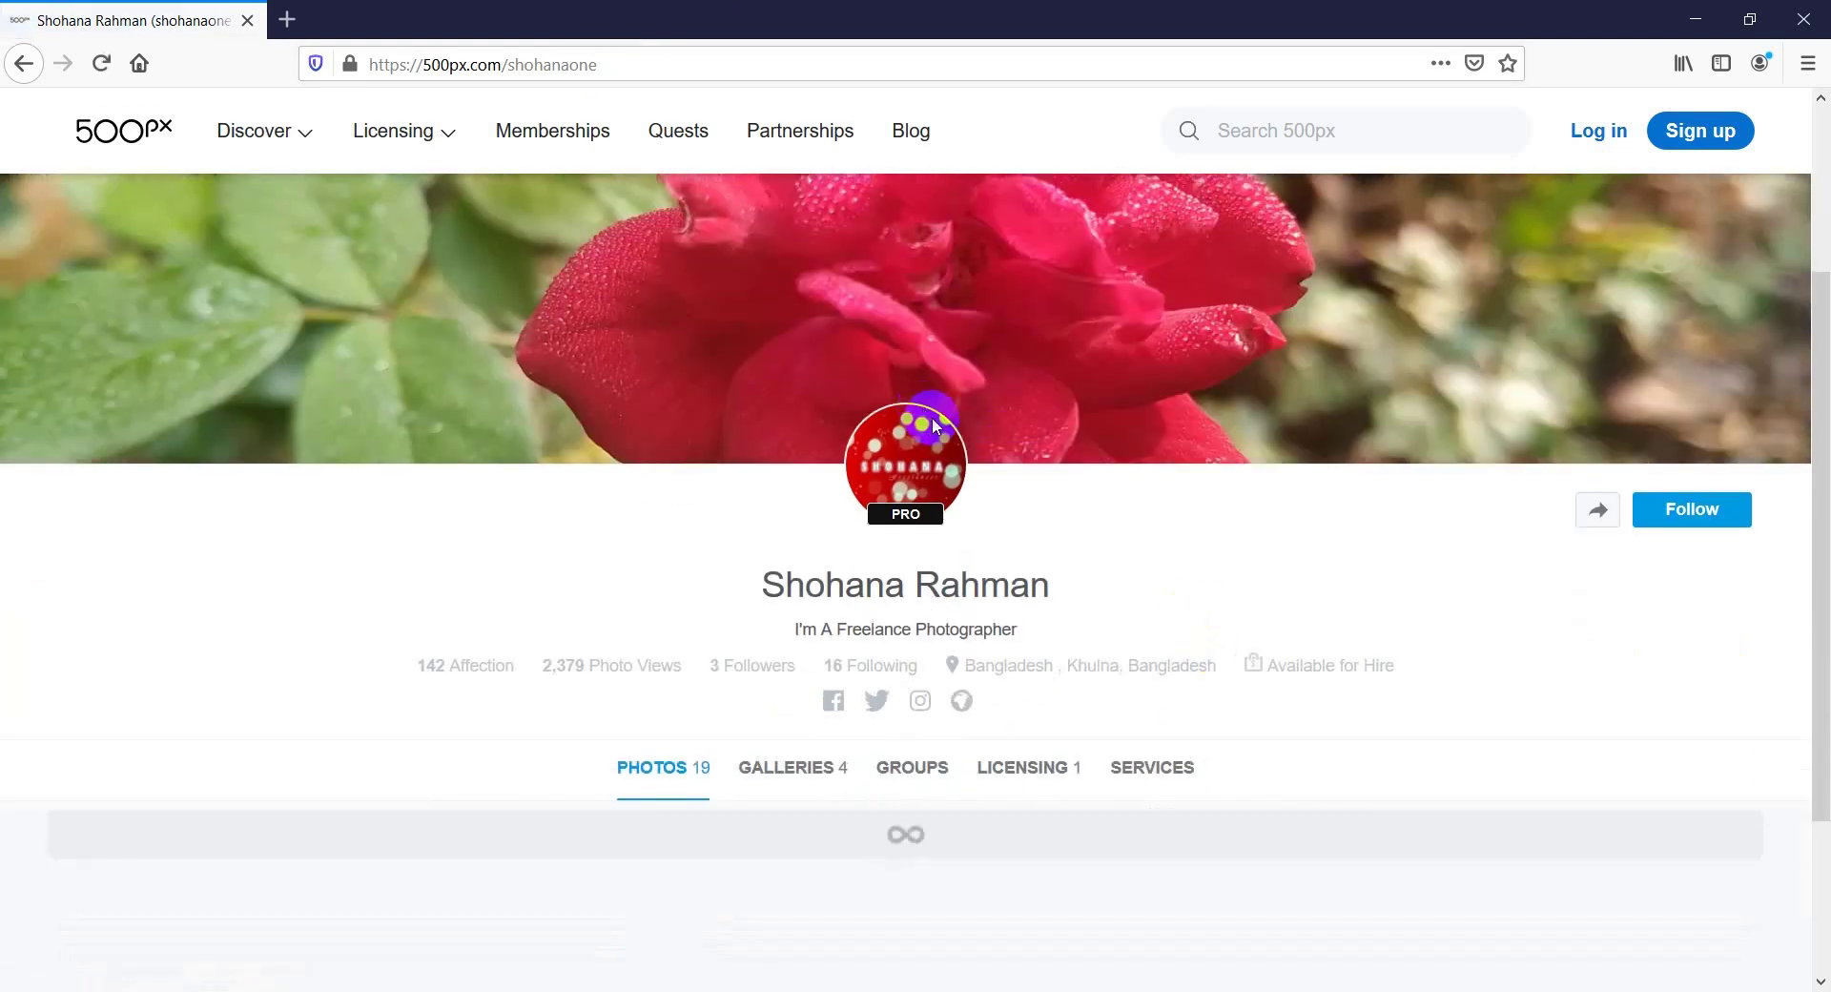
click(904, 515)
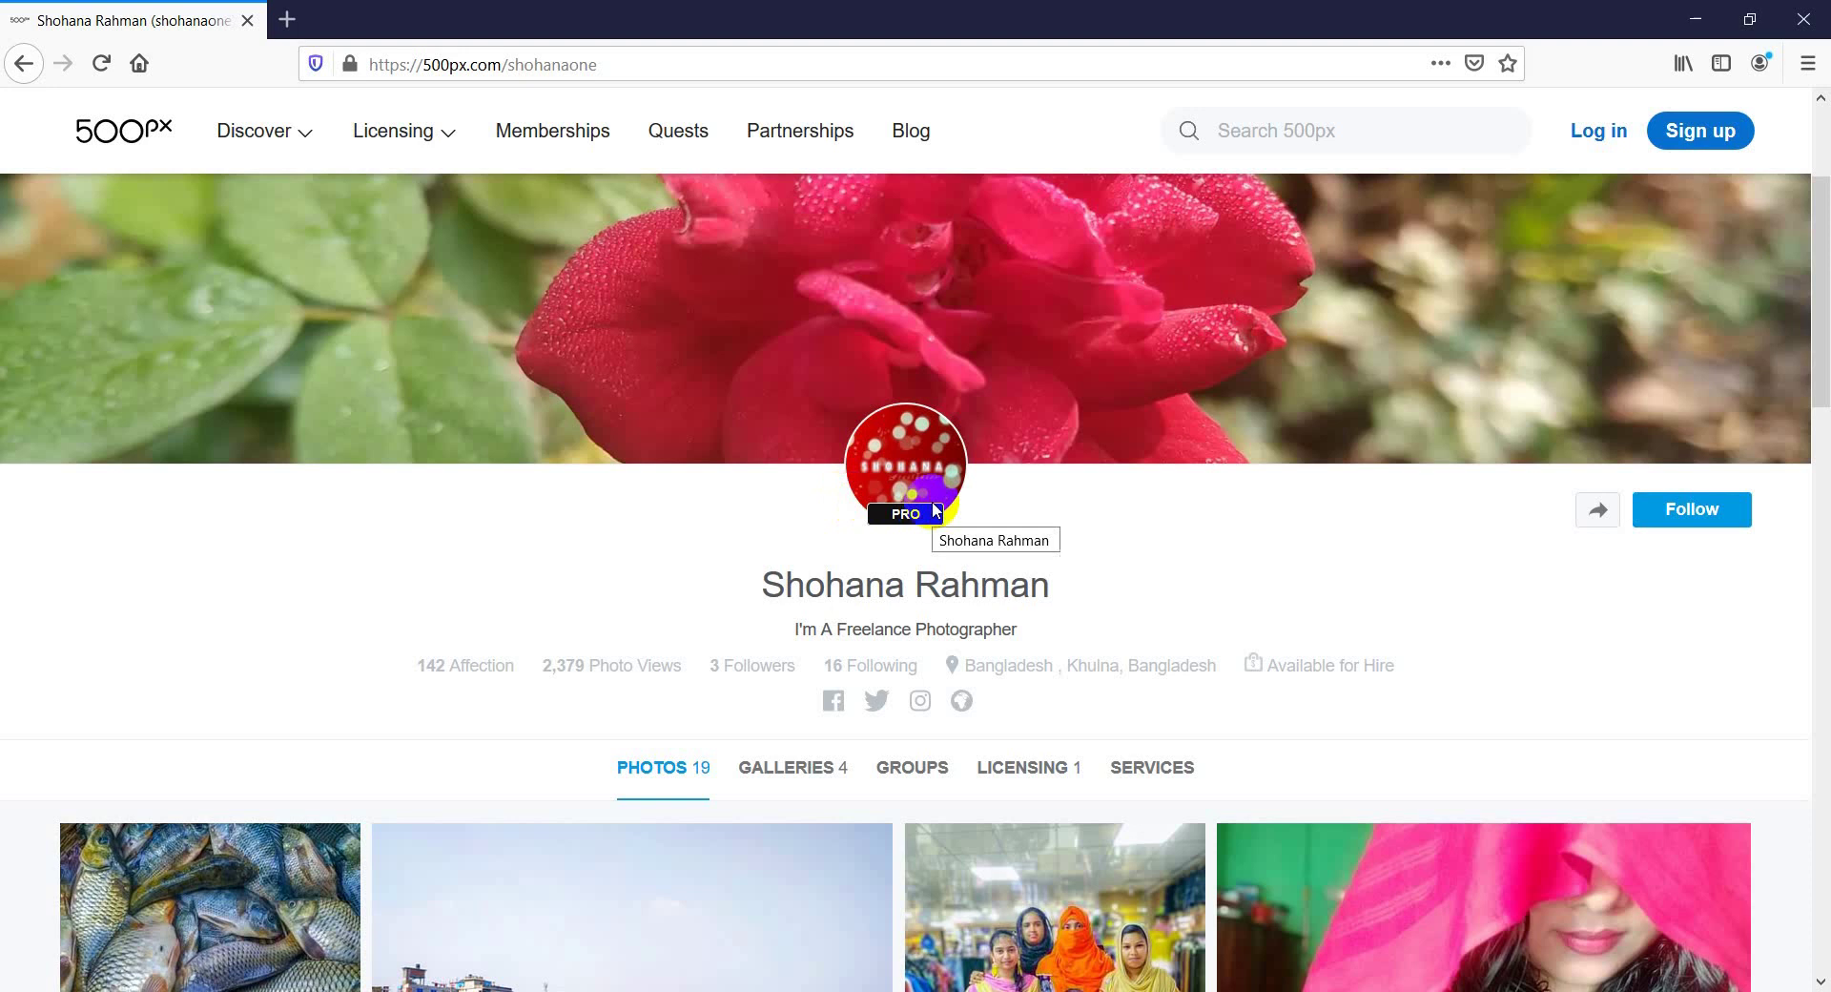
Browse down the photo grid and back up, then show the profile's Galleries tab
scroll(934, 512, down, 5)
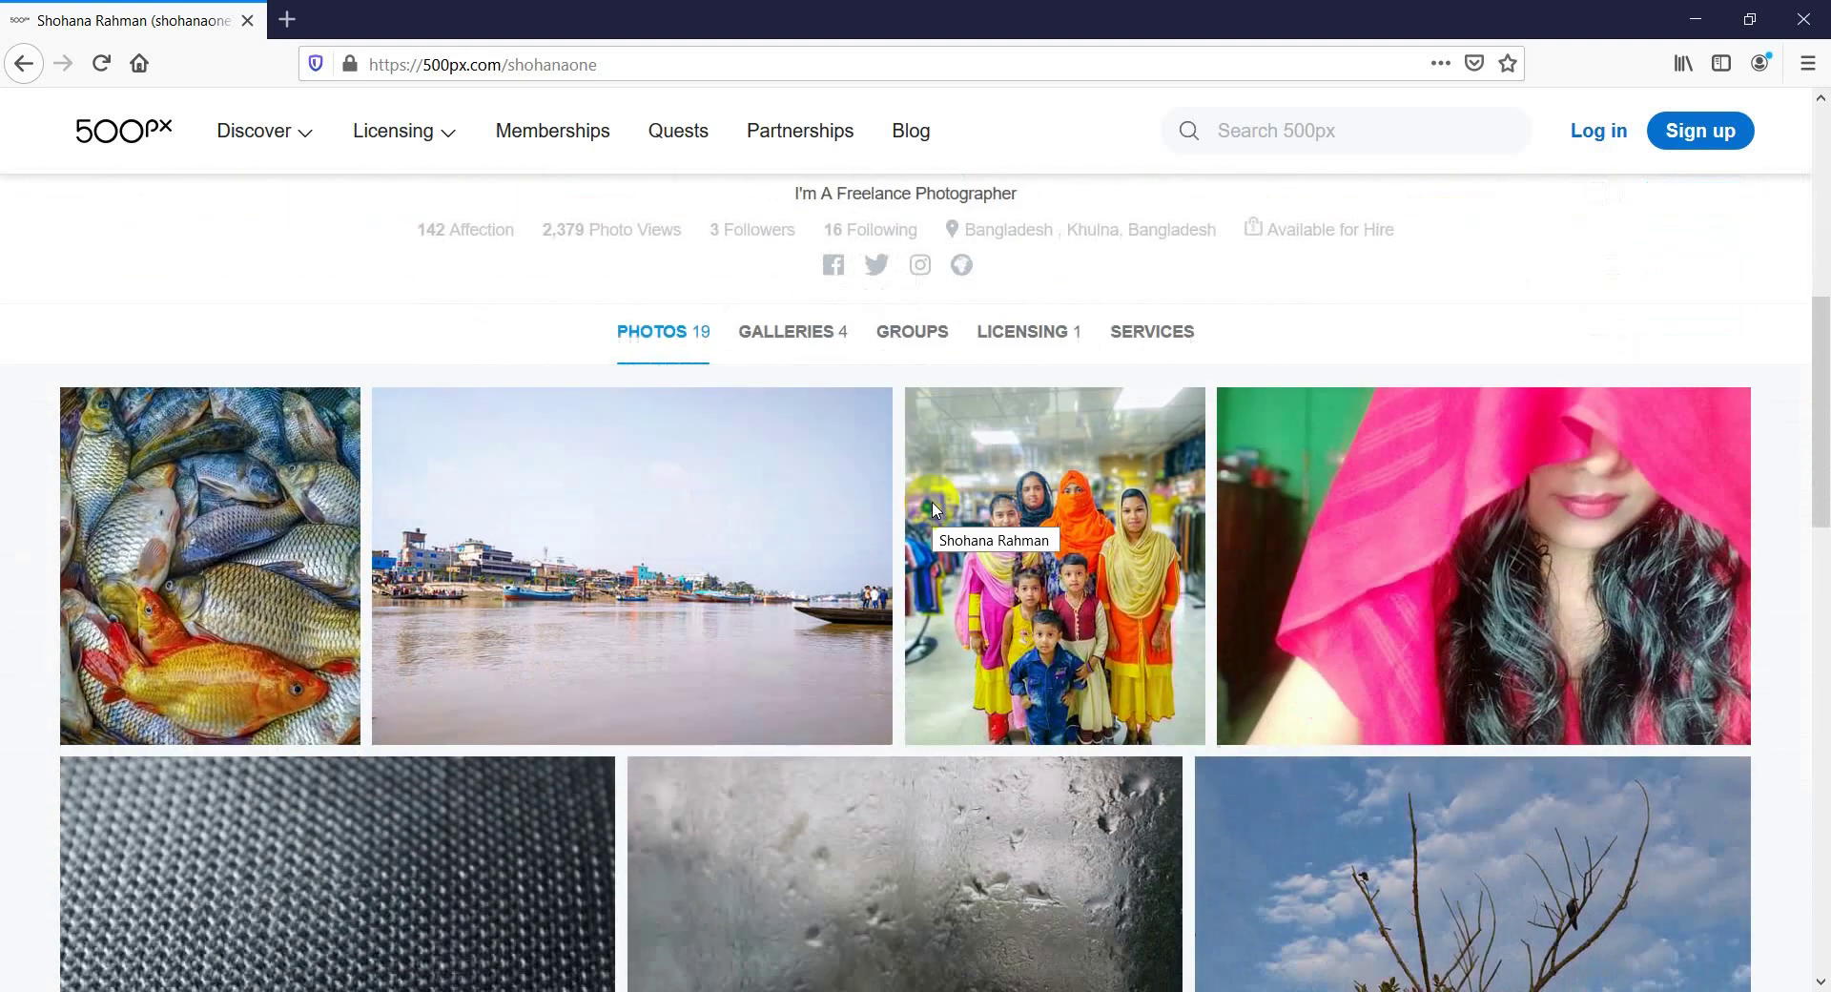
scroll(934, 512, down, 1)
scroll(935, 512, down, 3)
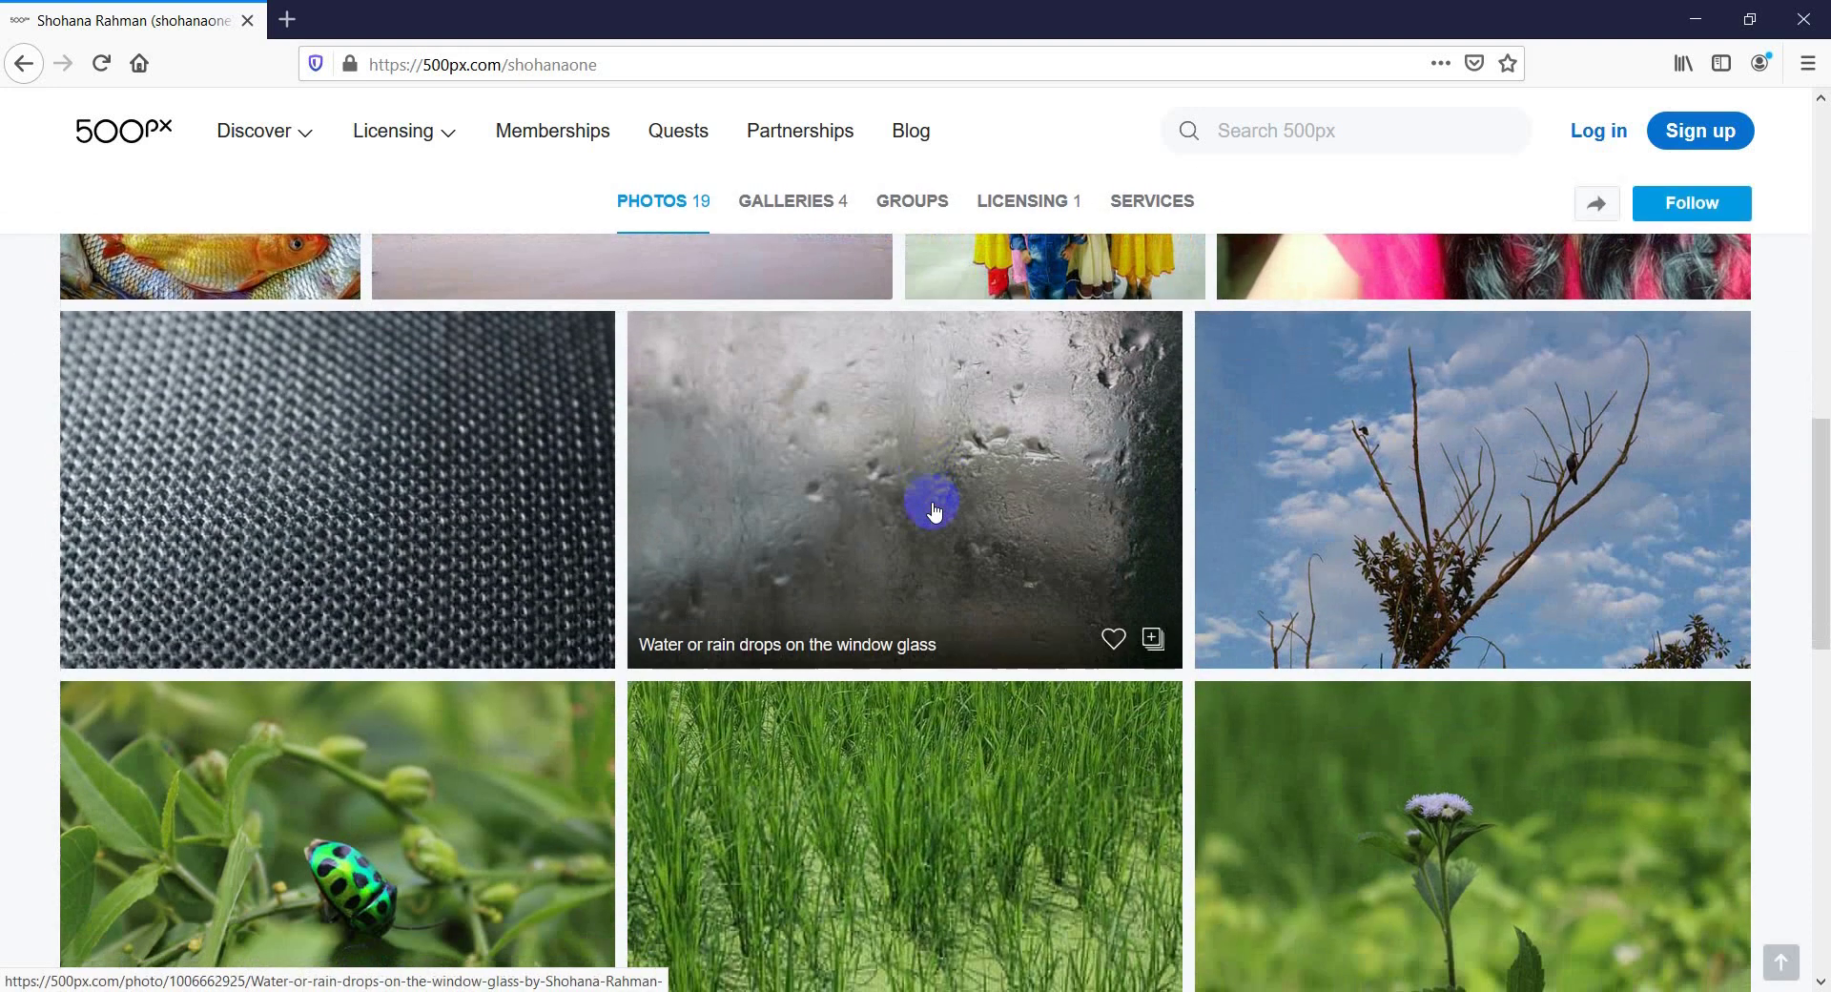
scroll(935, 513, down, 4)
scroll(934, 512, up, 7)
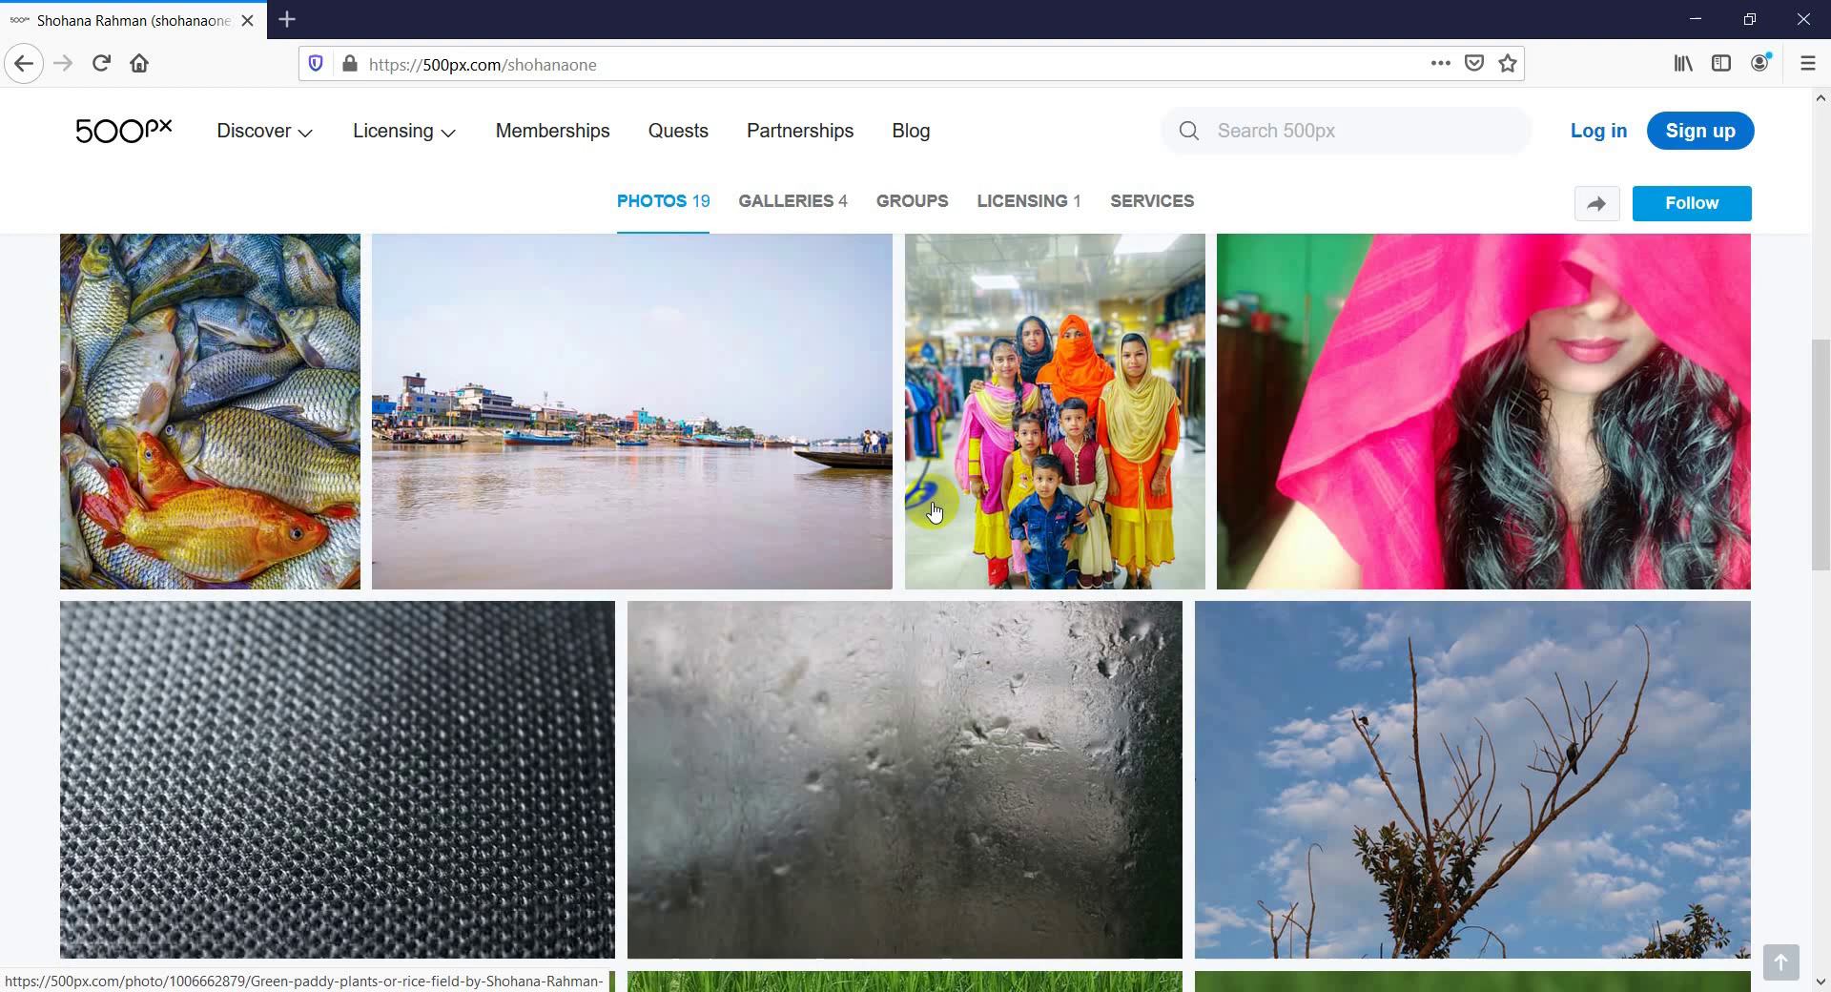
scroll(935, 512, up, 4)
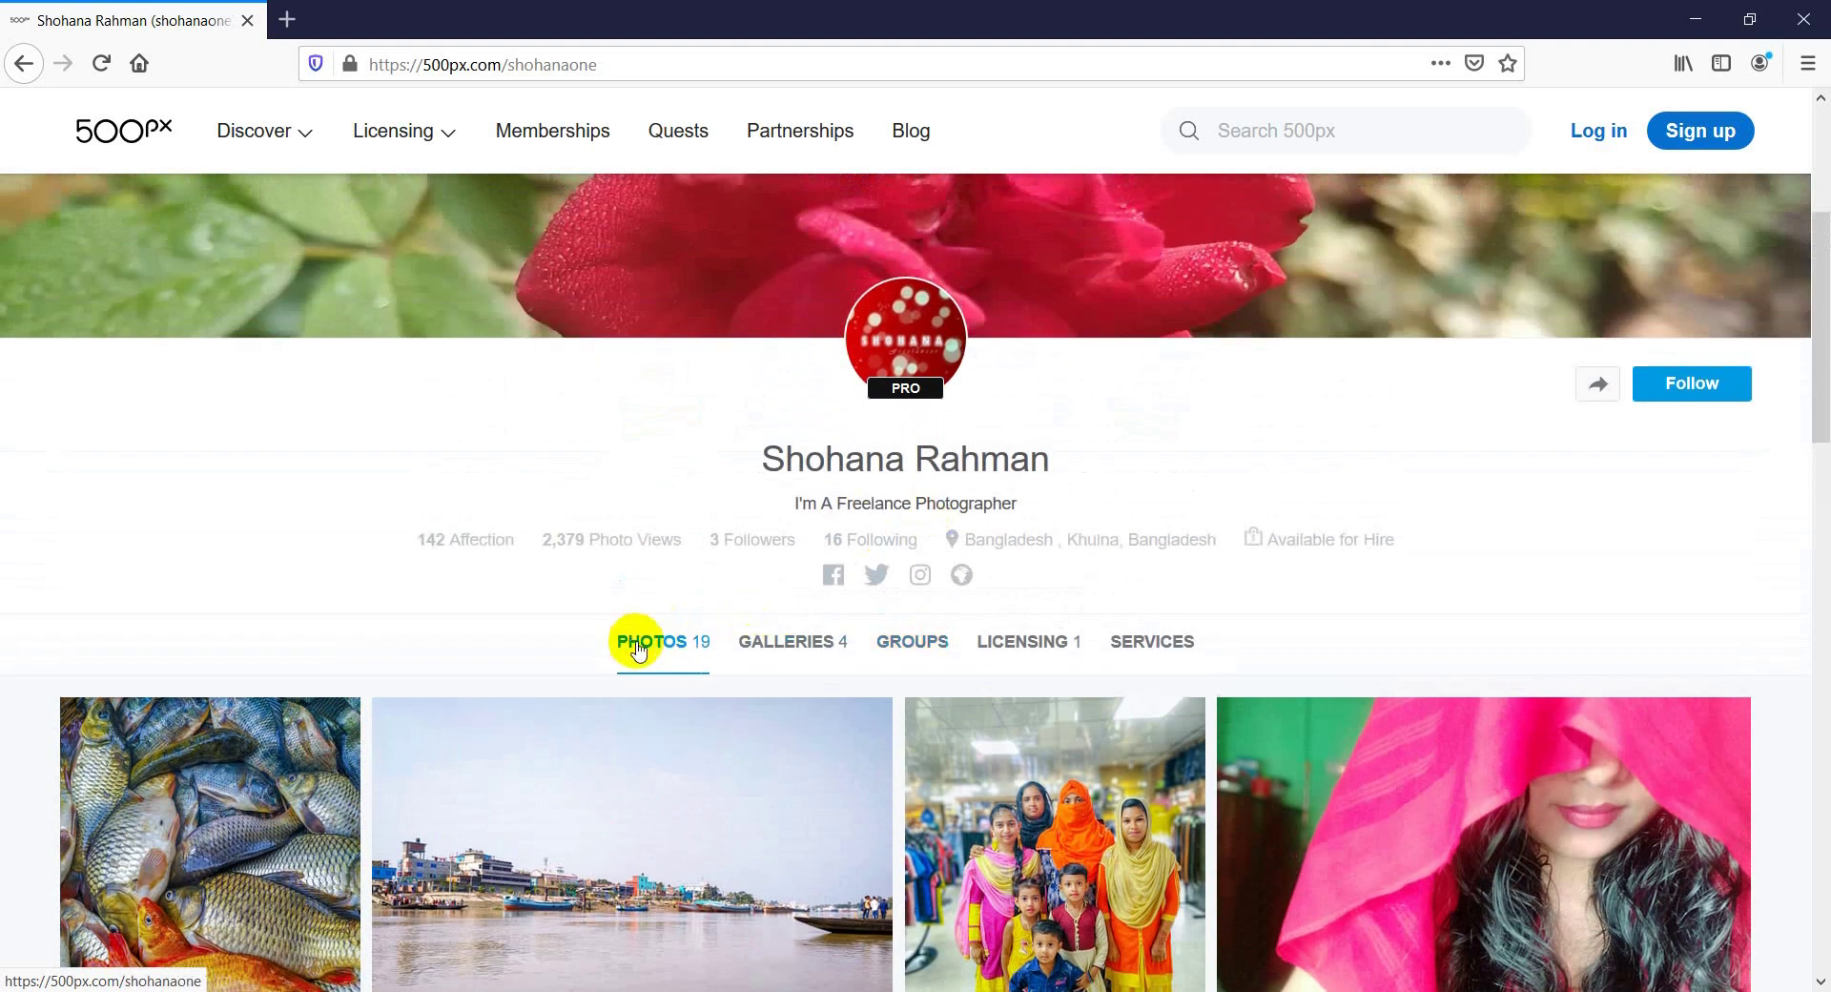
click(775, 652)
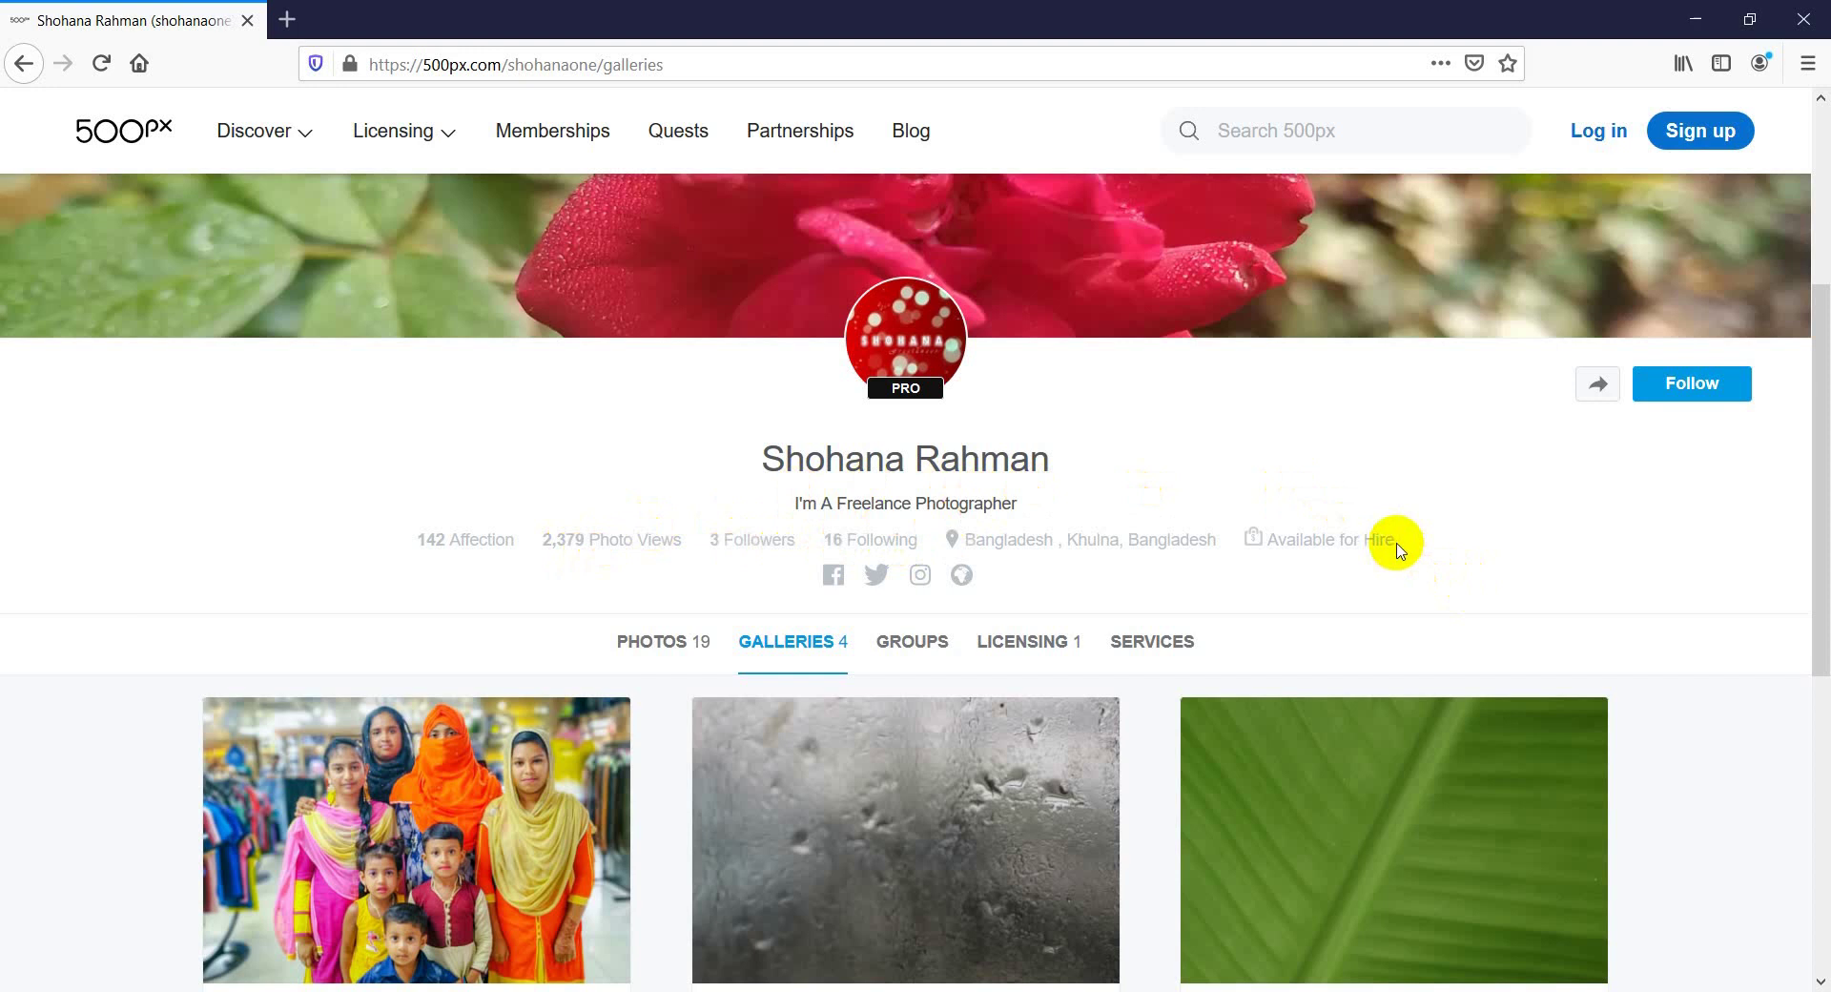
scroll(1356, 573, up, 4)
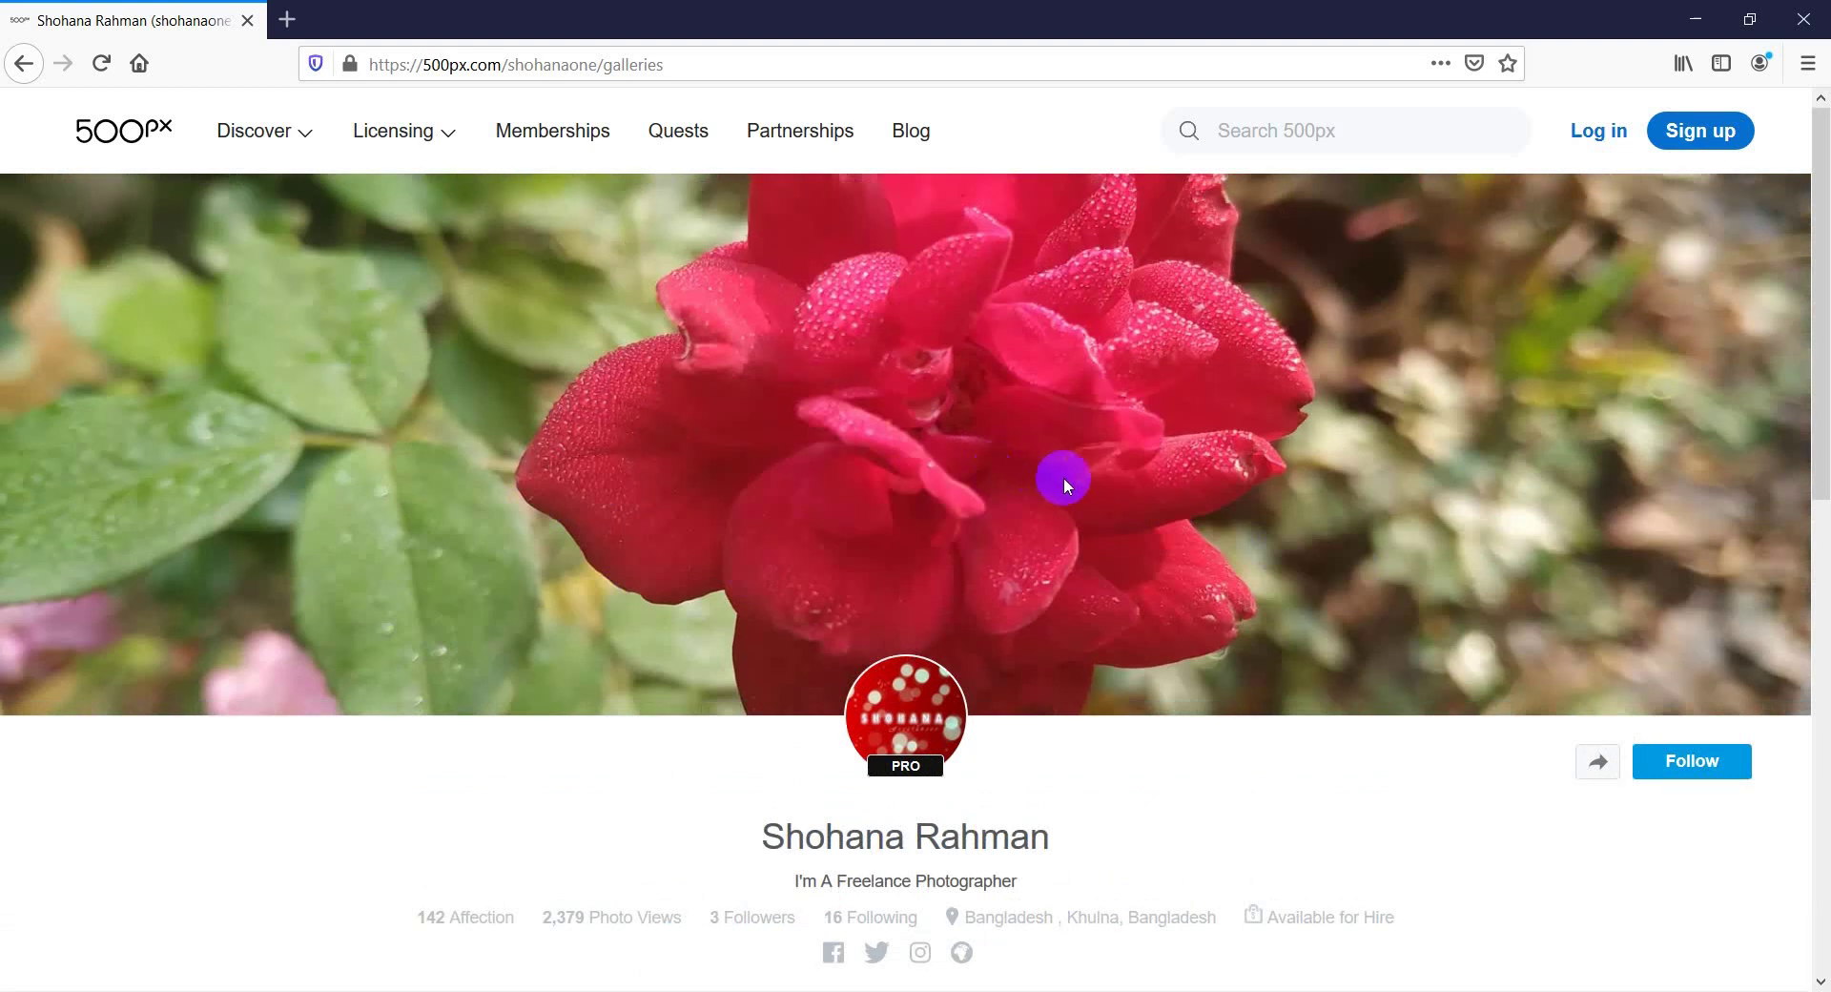
scroll(1045, 484, down, 1)
scroll(1046, 485, down, 3)
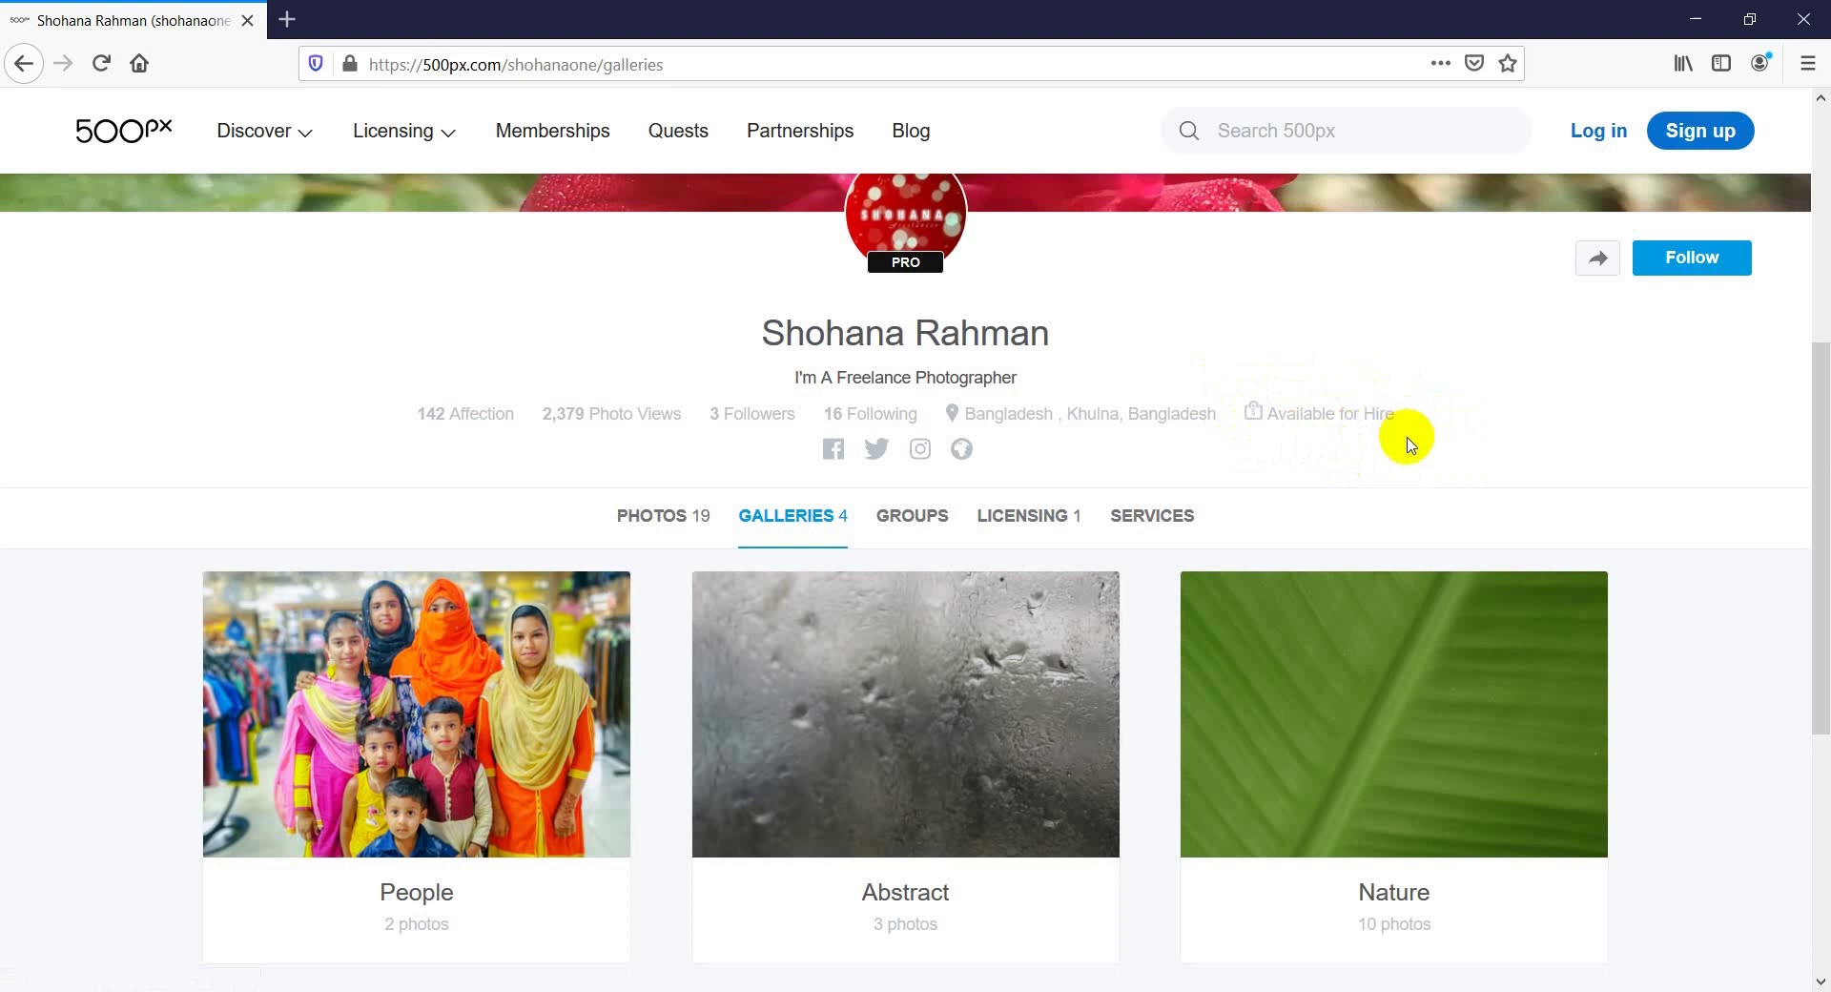
scroll(1408, 441, up, 3)
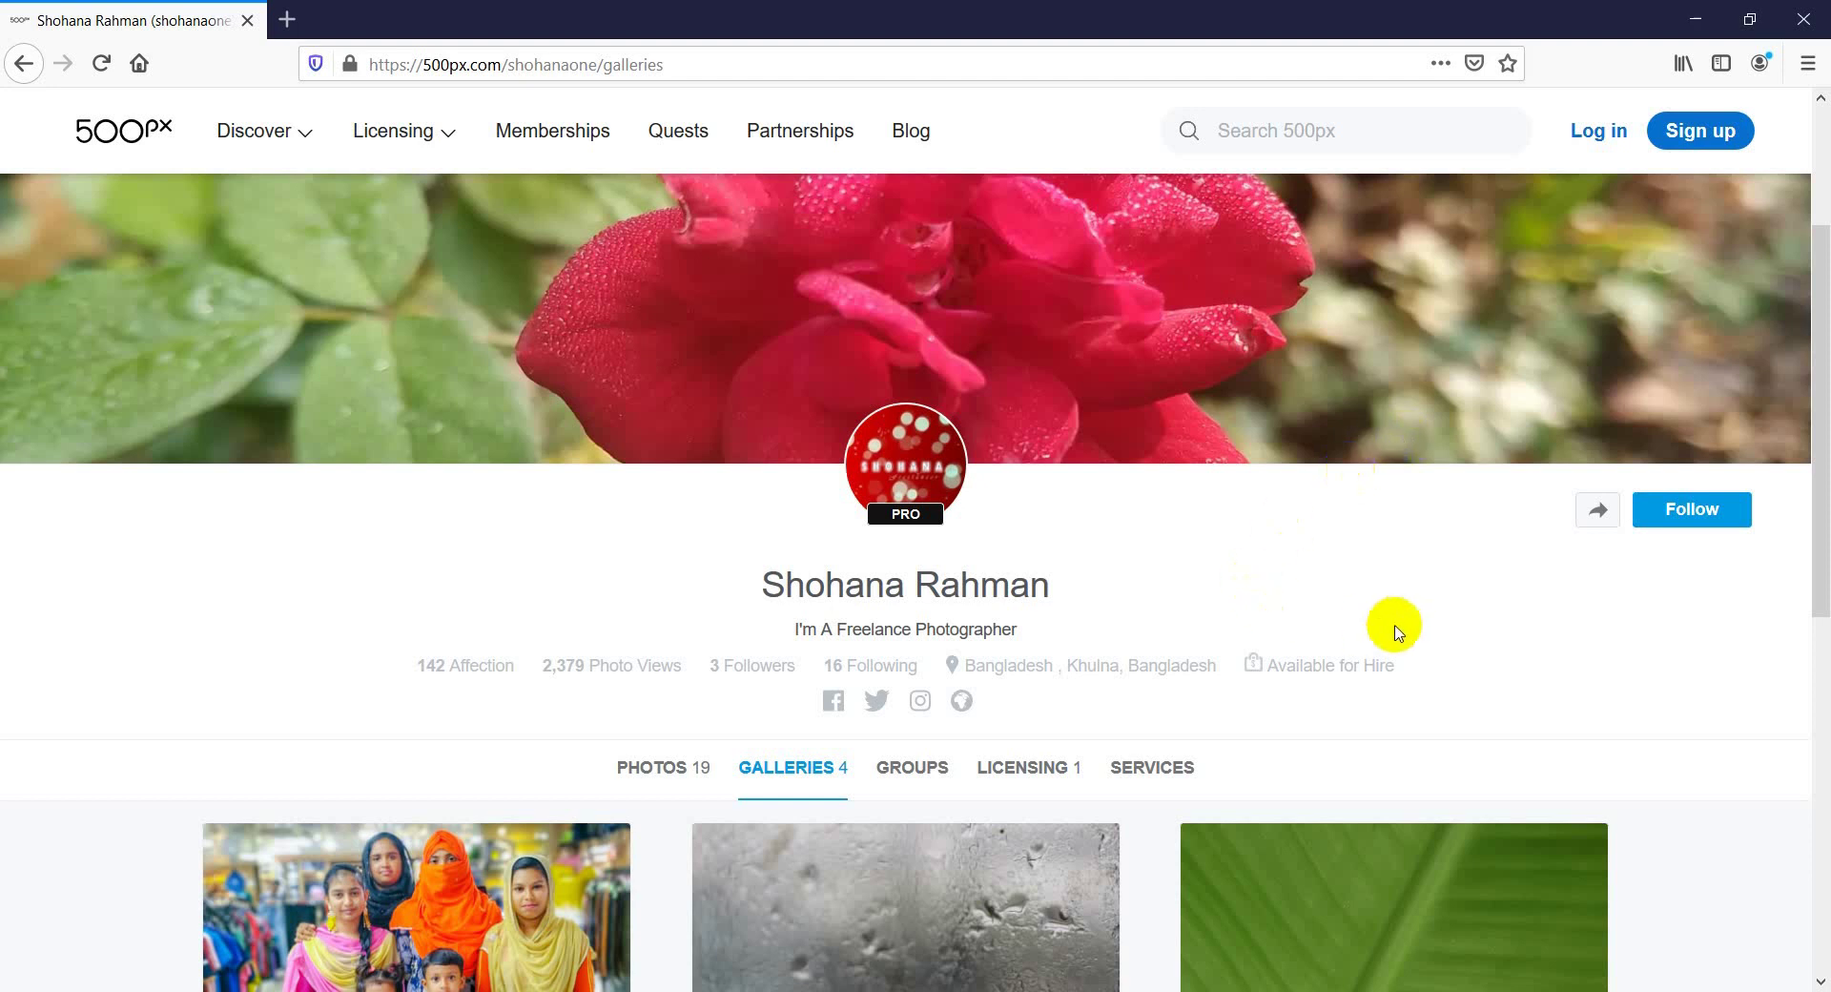
scroll(1390, 624, down, 4)
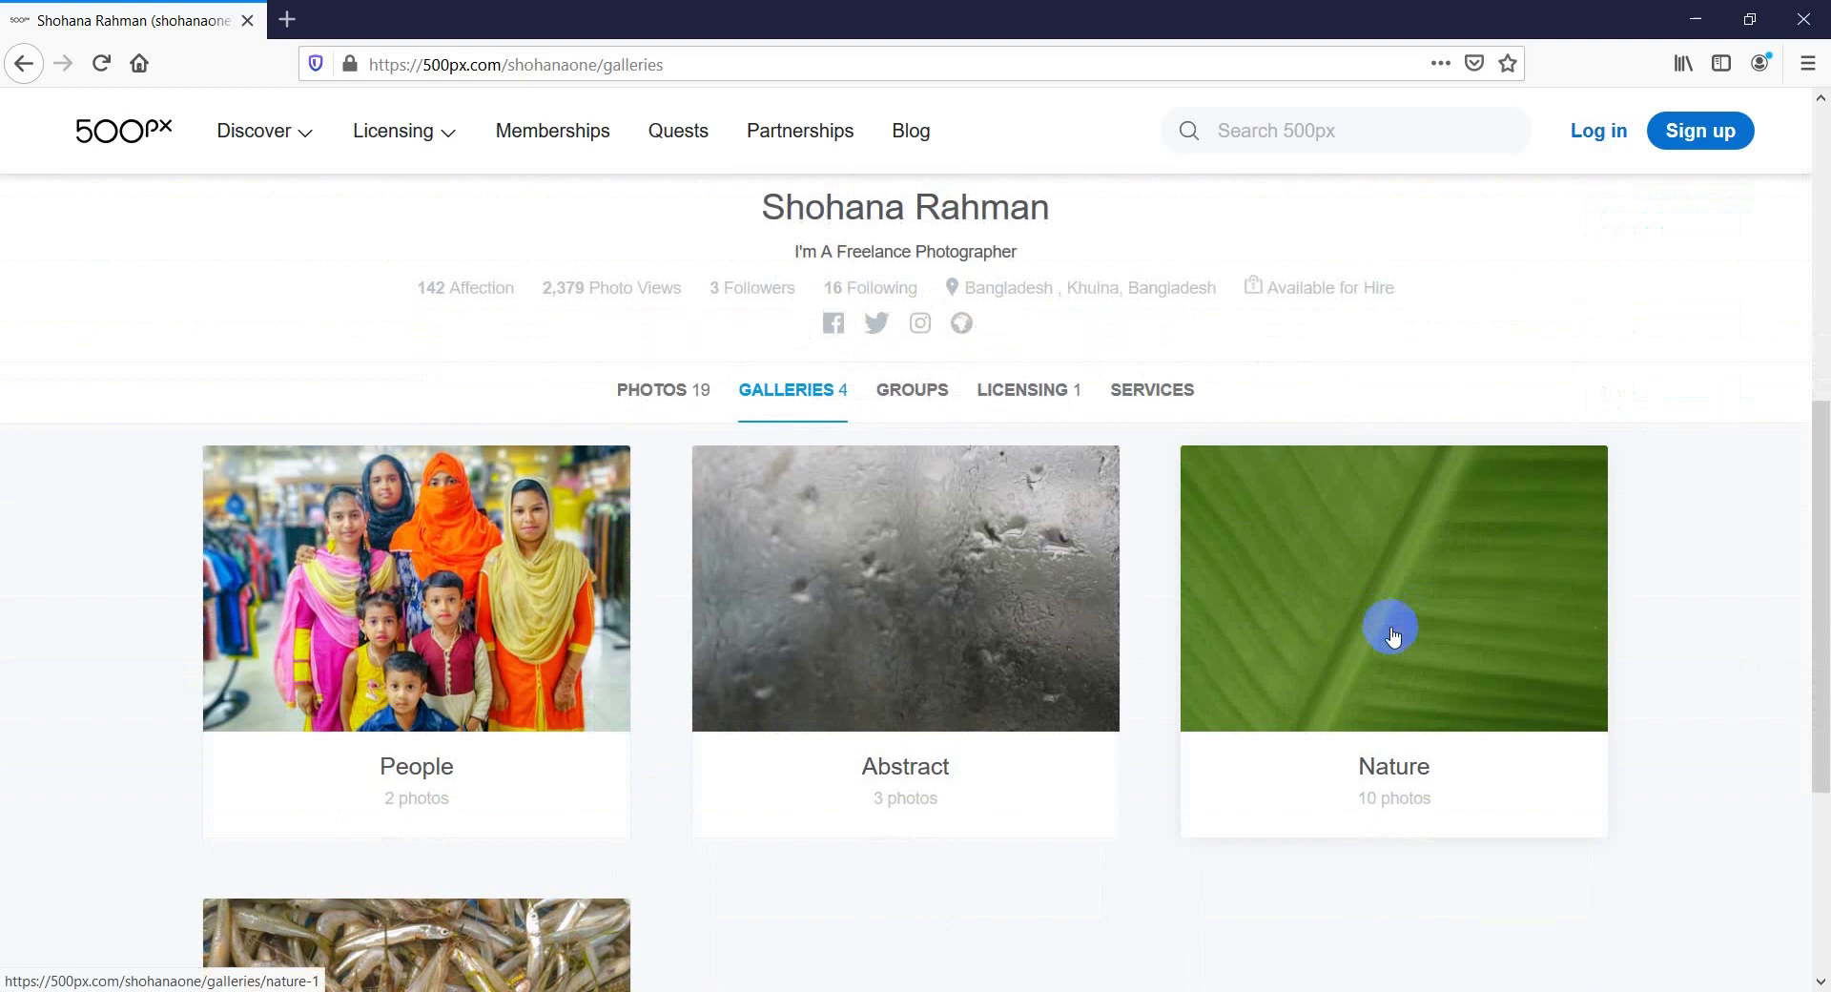
scroll(1391, 634, up, 7)
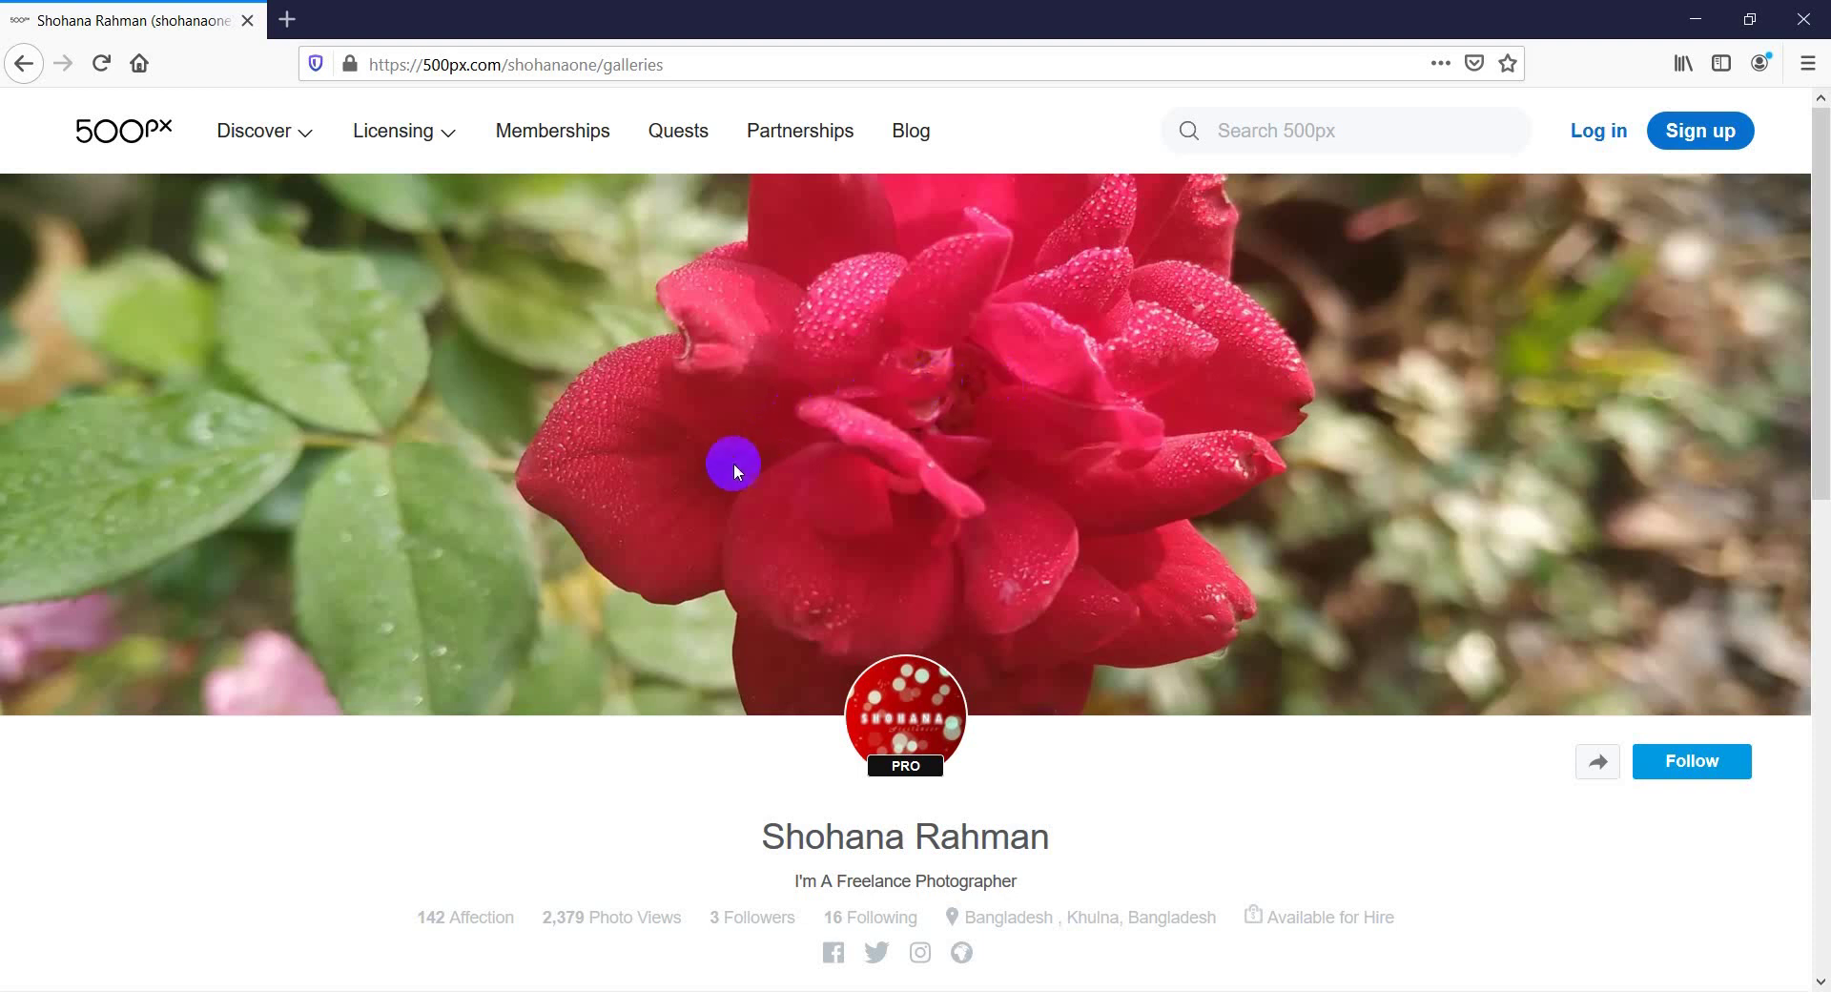
scroll(717, 492, down, 4)
scroll(703, 522, down, 4)
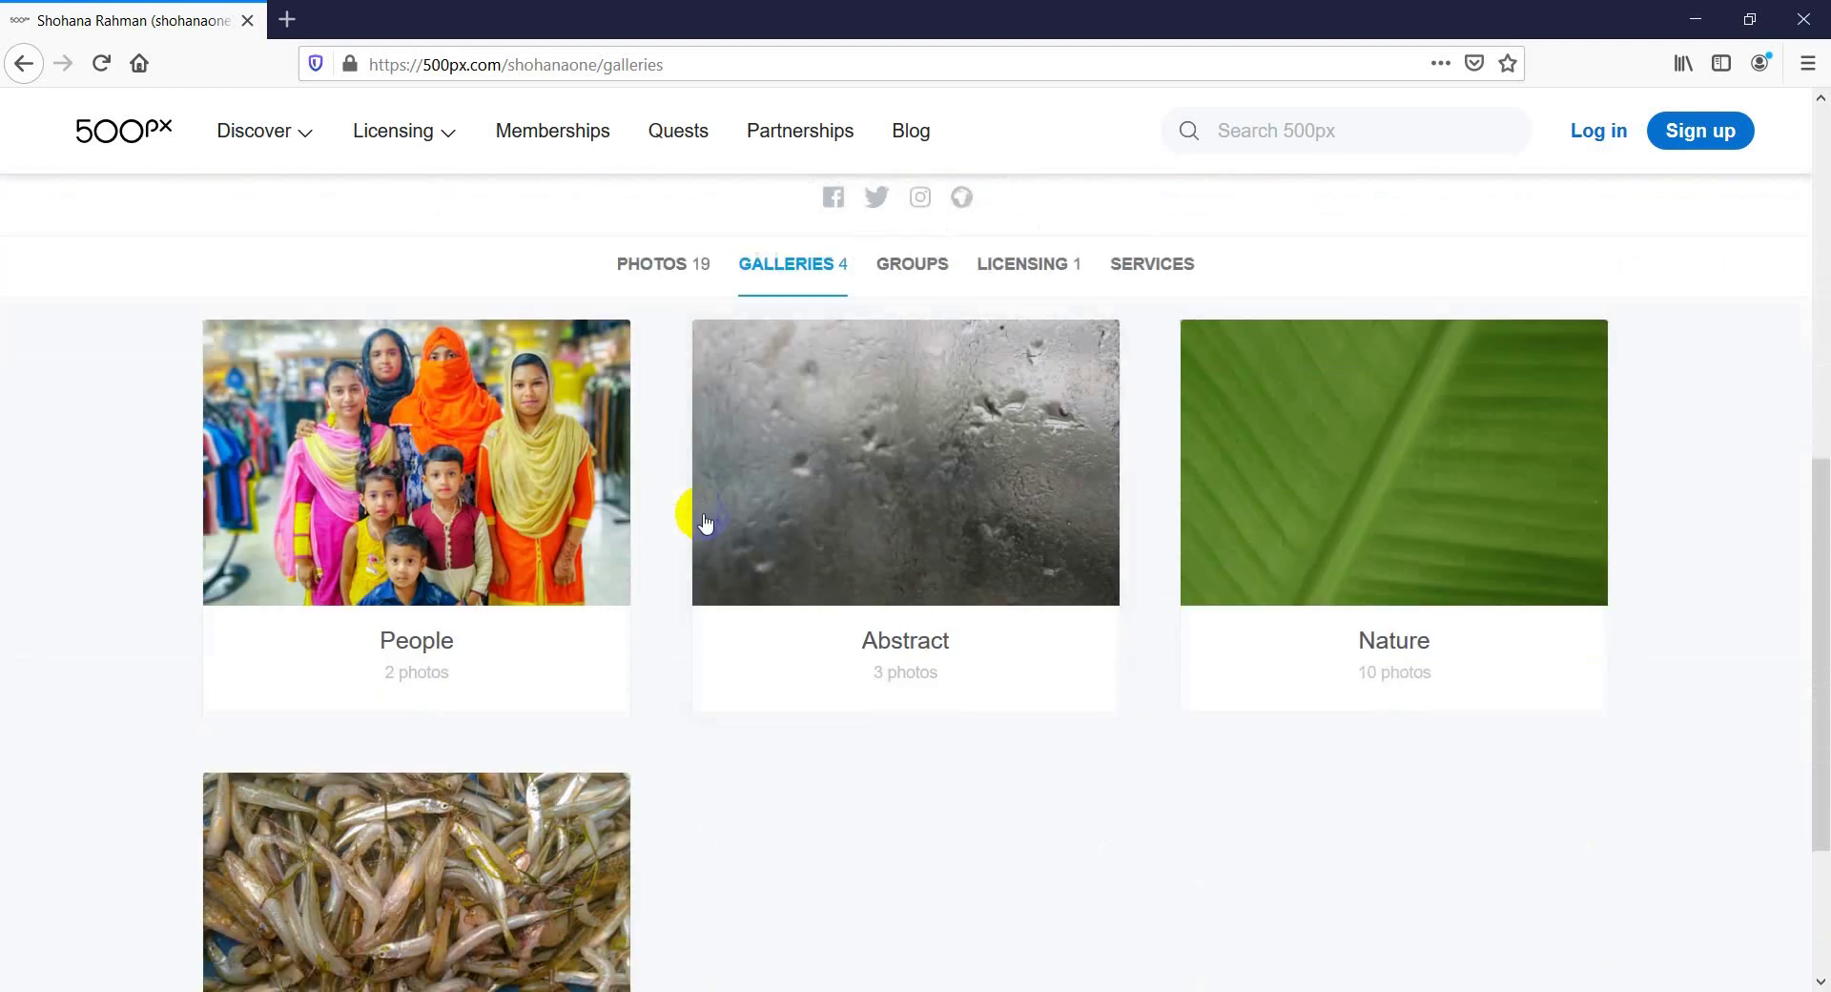
scroll(730, 548, down, 2)
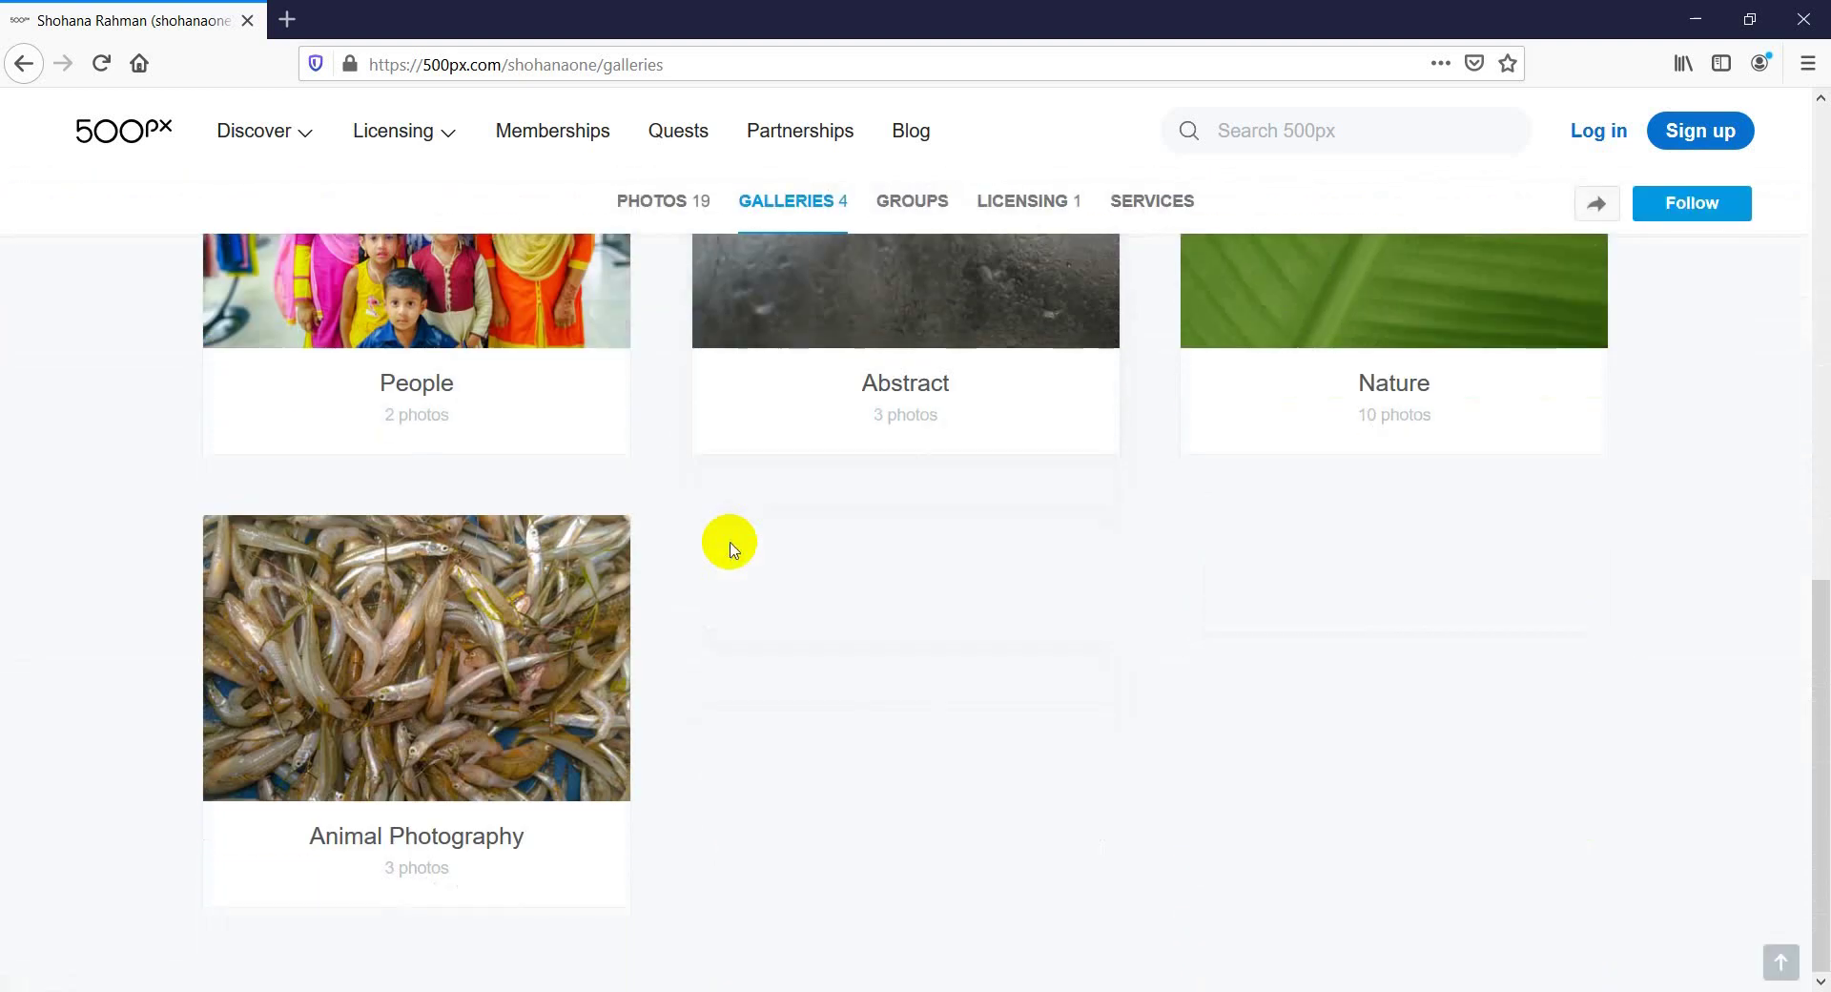